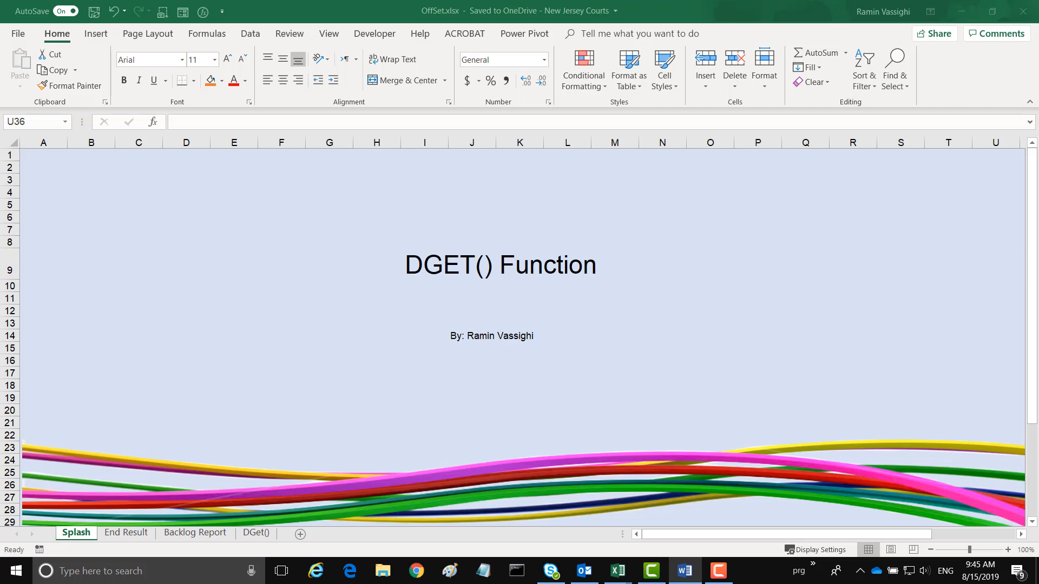
- Start a DGET function in the Total cell Q2 of the DGet() sheet
click(254, 533)
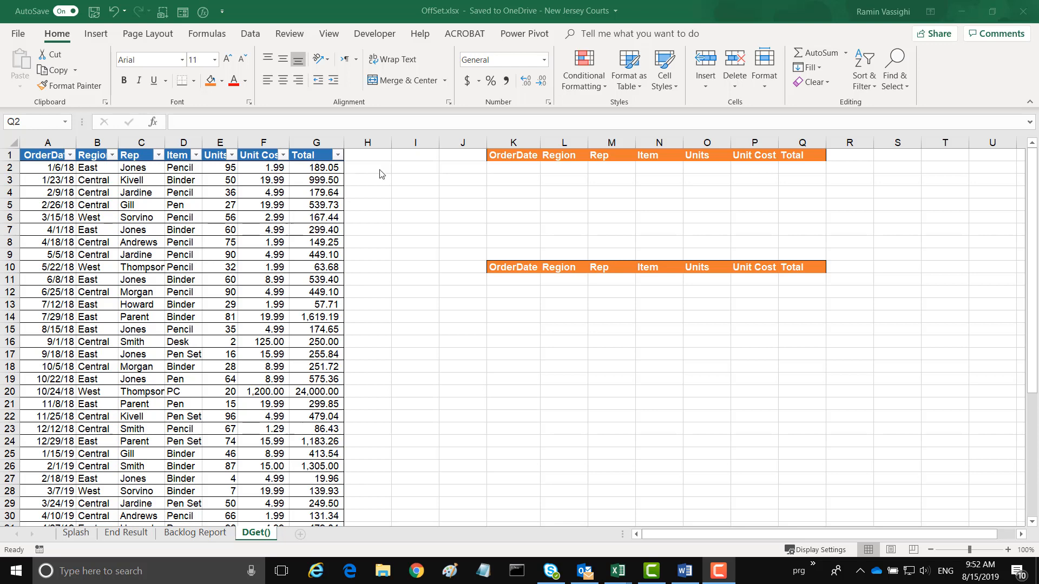
click(793, 170)
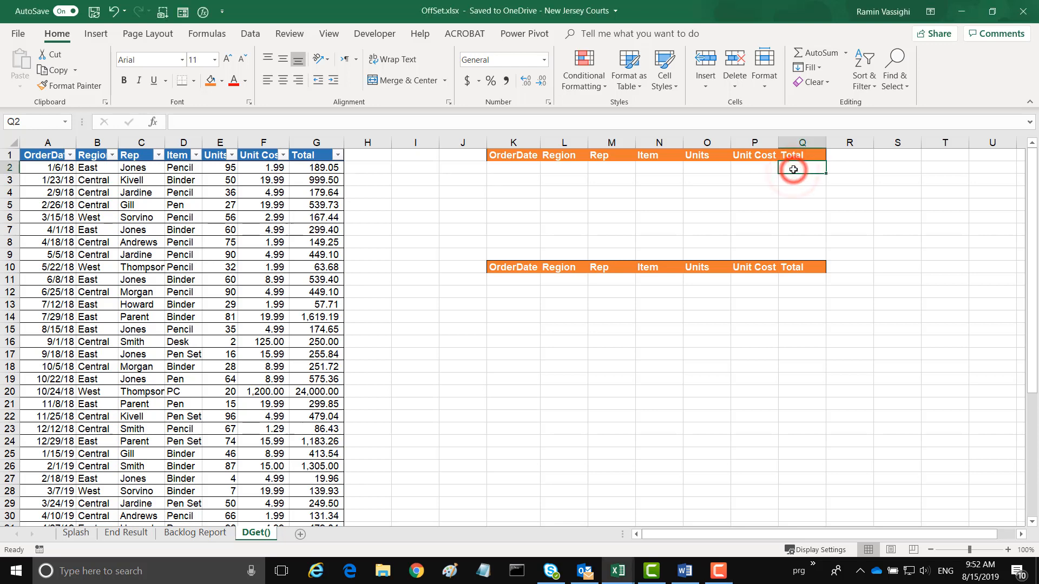
text(=)
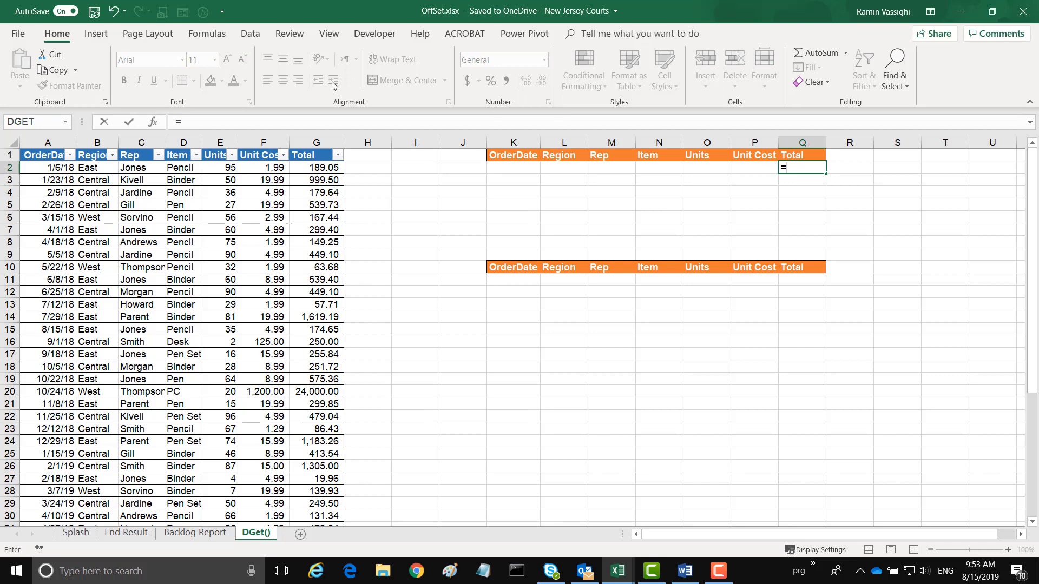
click(153, 122)
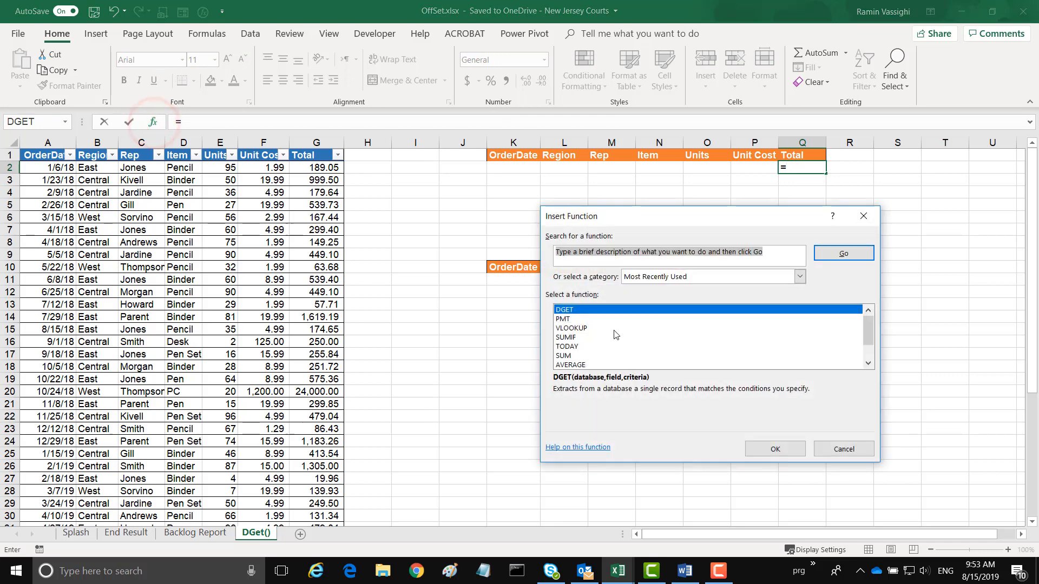
double_click(572, 312)
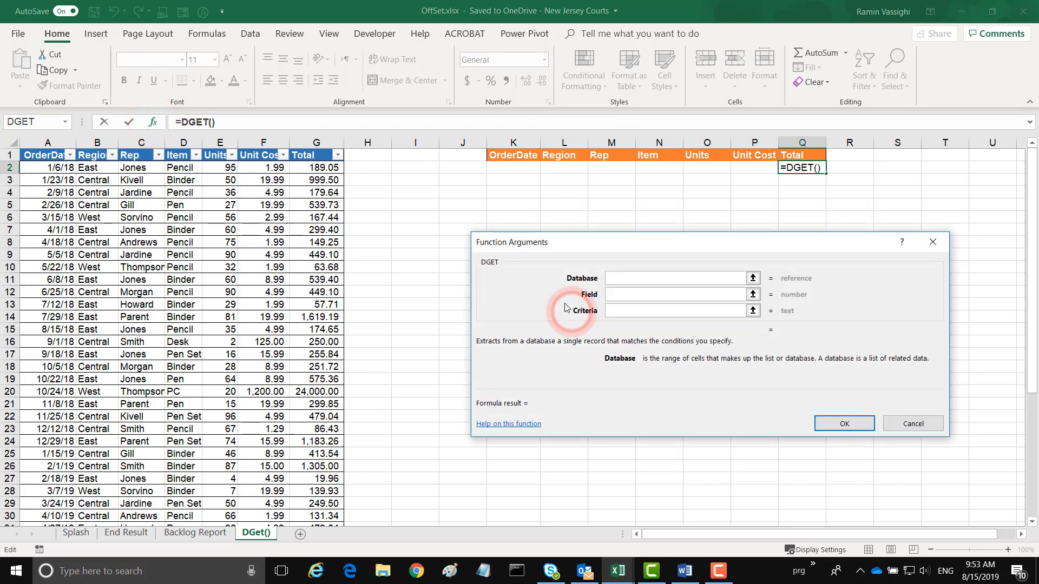
- Set the DGET Database argument to the whole orders table including its headers, Table1[#All]
click(48, 156)
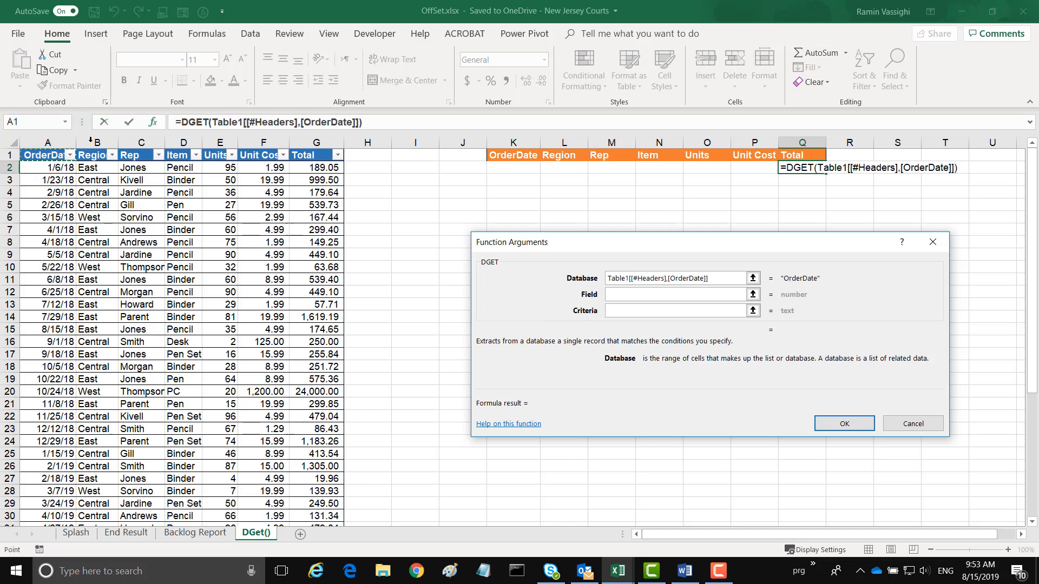
shift+click(306, 156)
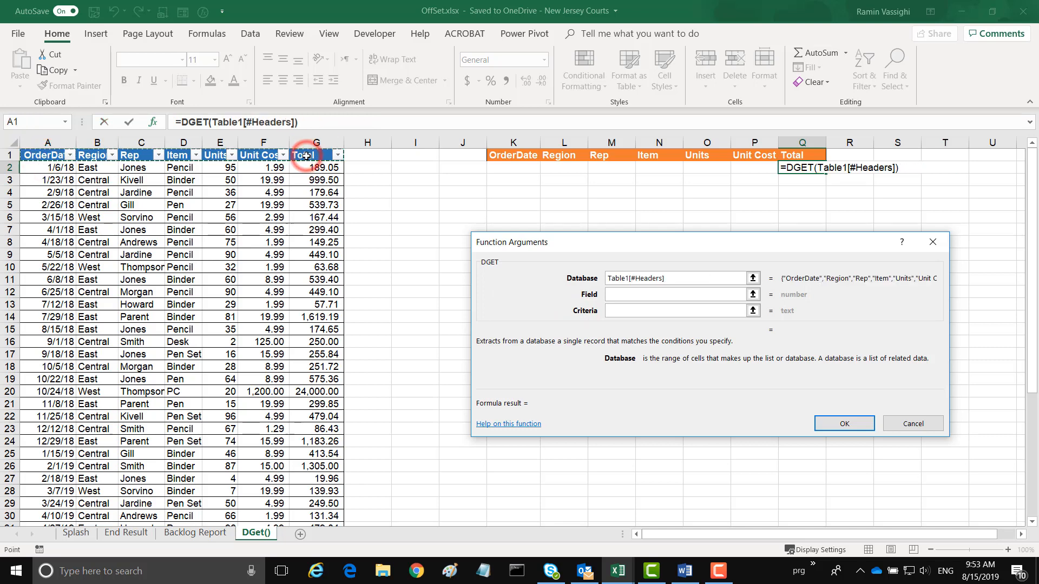
key(ctrl+shift+Down)
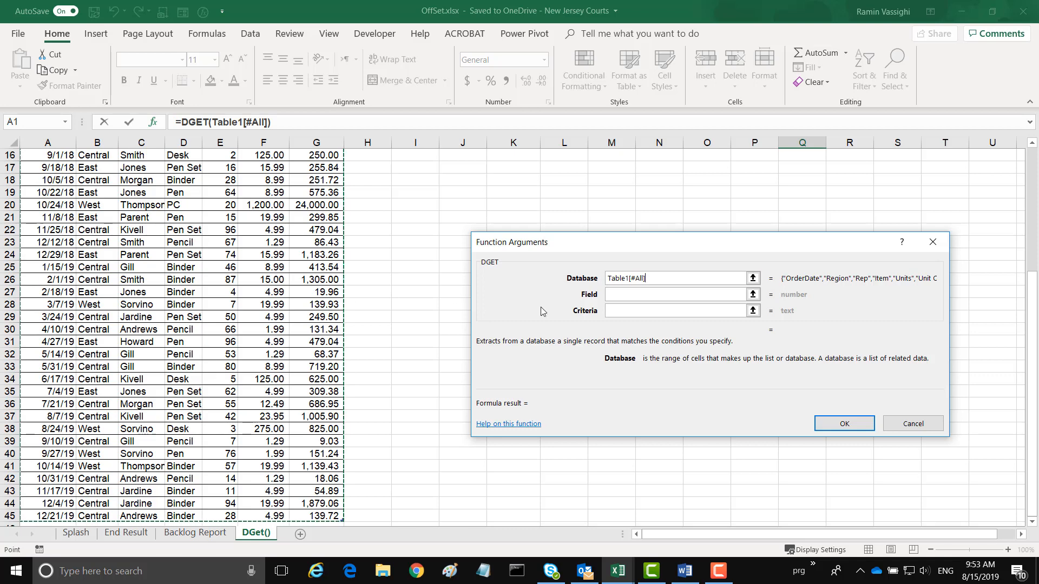
- Set the DGET Field argument to the Total header as the absolute reference $Q$1
click(611, 294)
scroll(668, 230, up, 1)
scroll(668, 230, up, 3)
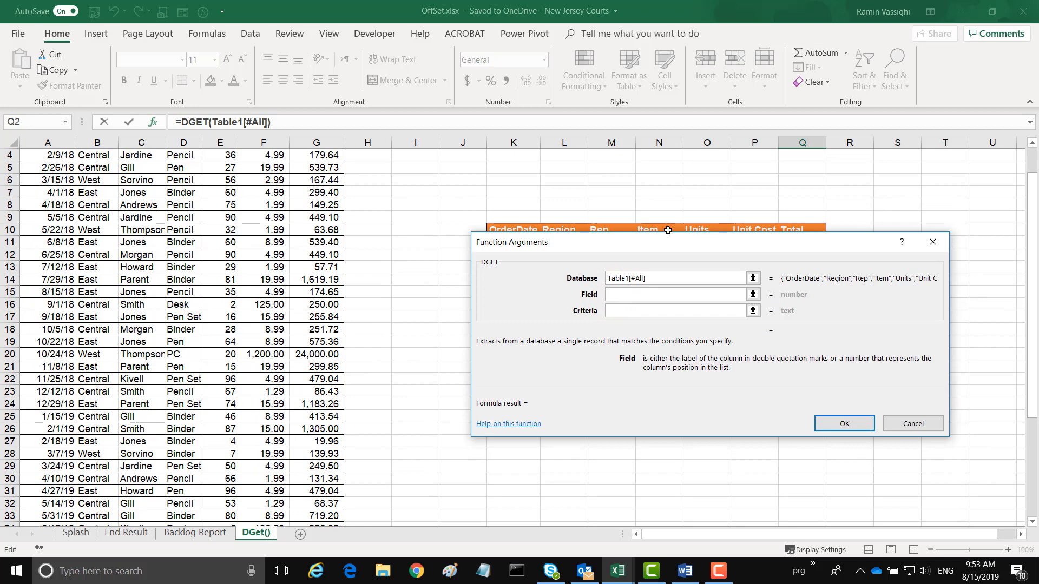
scroll(668, 230, up, 1)
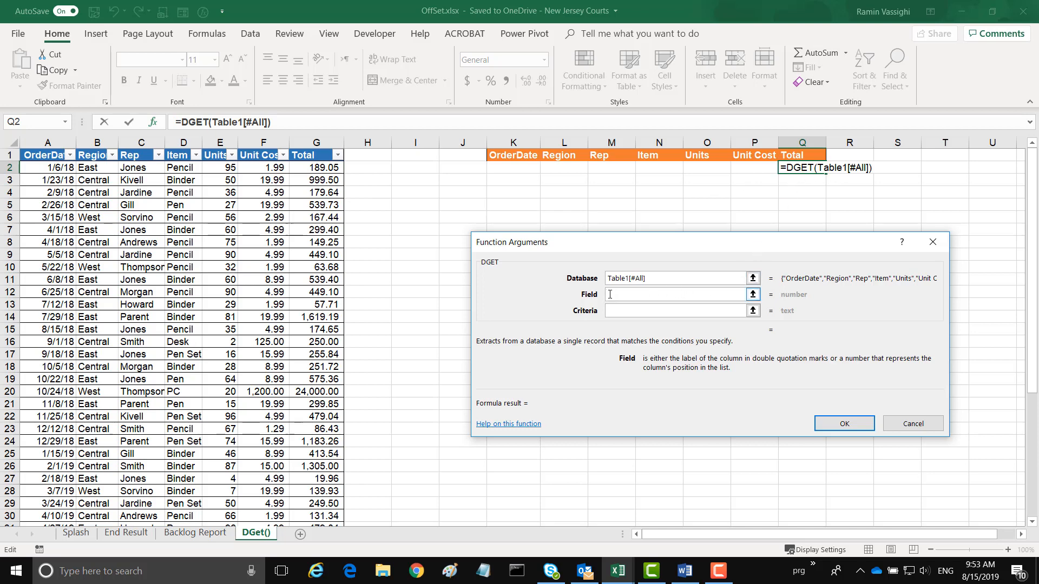
text(7)
key(BackSpace)
click(796, 155)
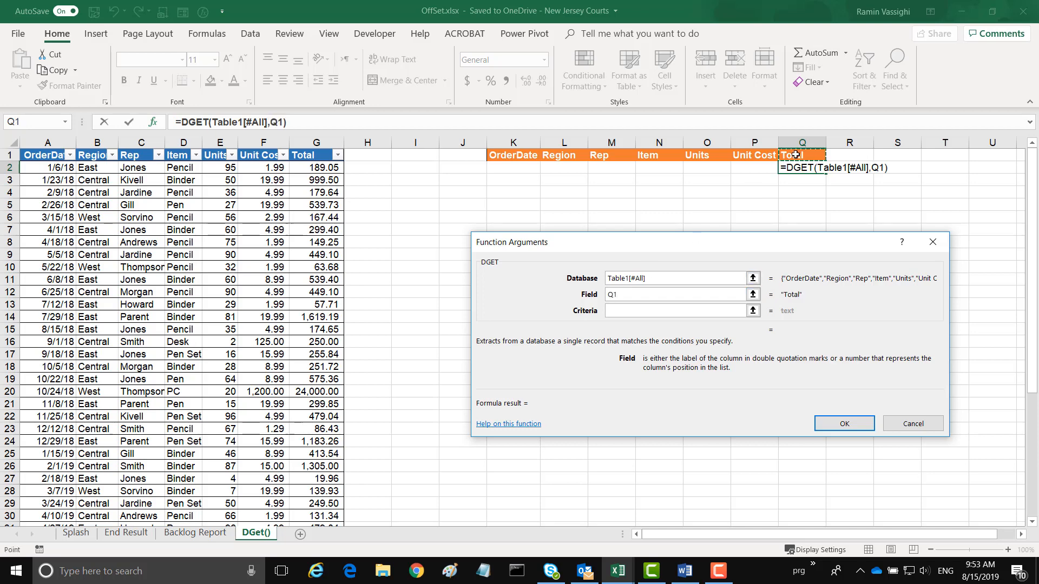
key(F4)
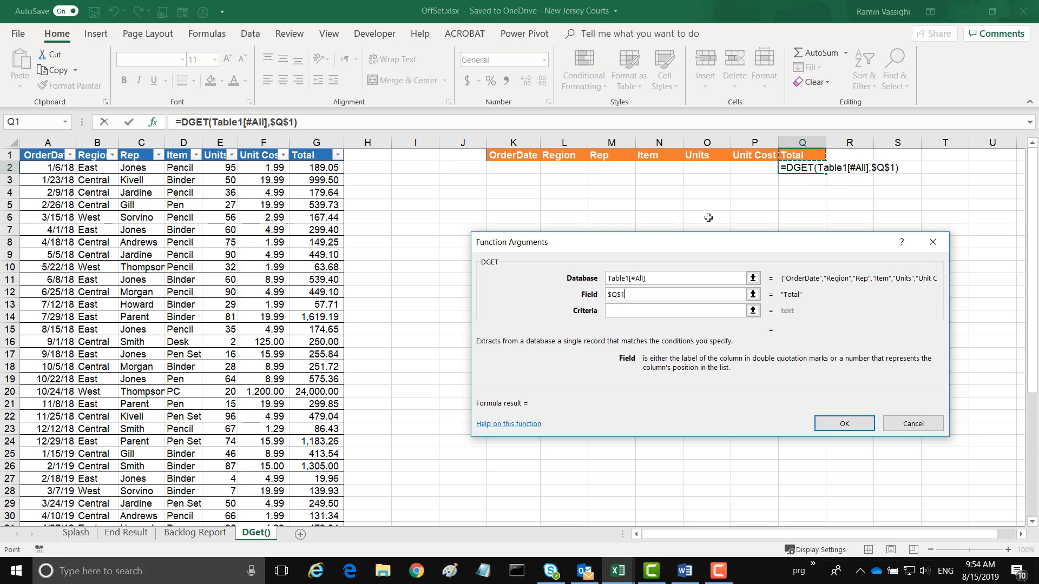
- Set the DGET Criteria argument to the Item header and the cell below it as the absolute range $N$1:$N$2
click(616, 310)
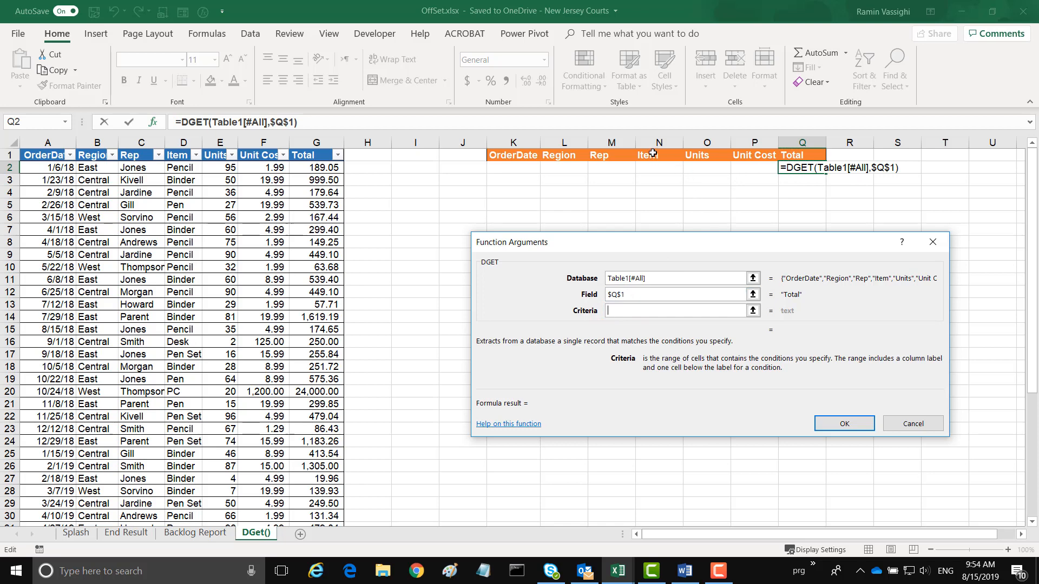
drag(653, 153, 654, 164)
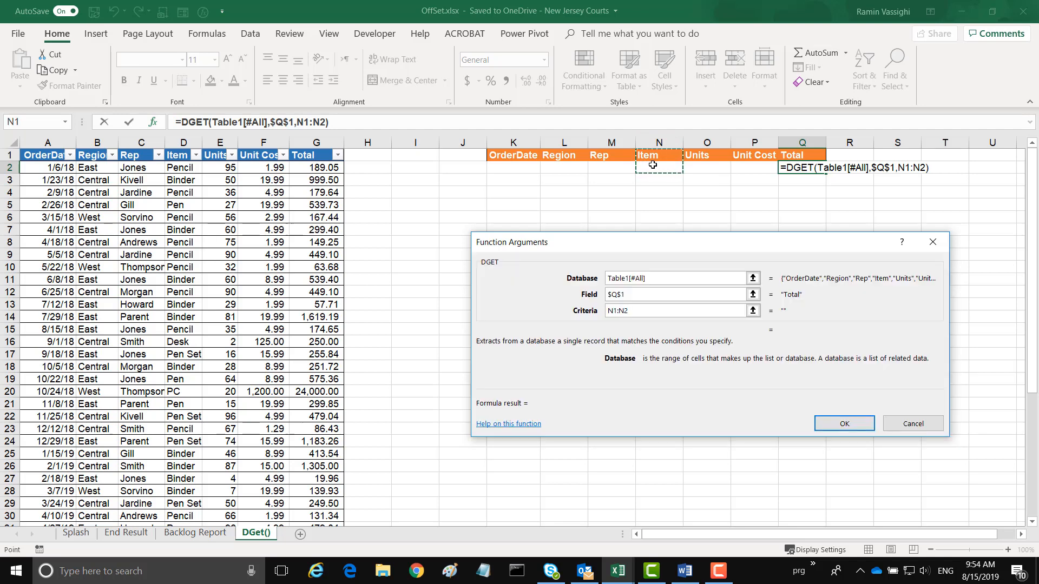
key(F4)
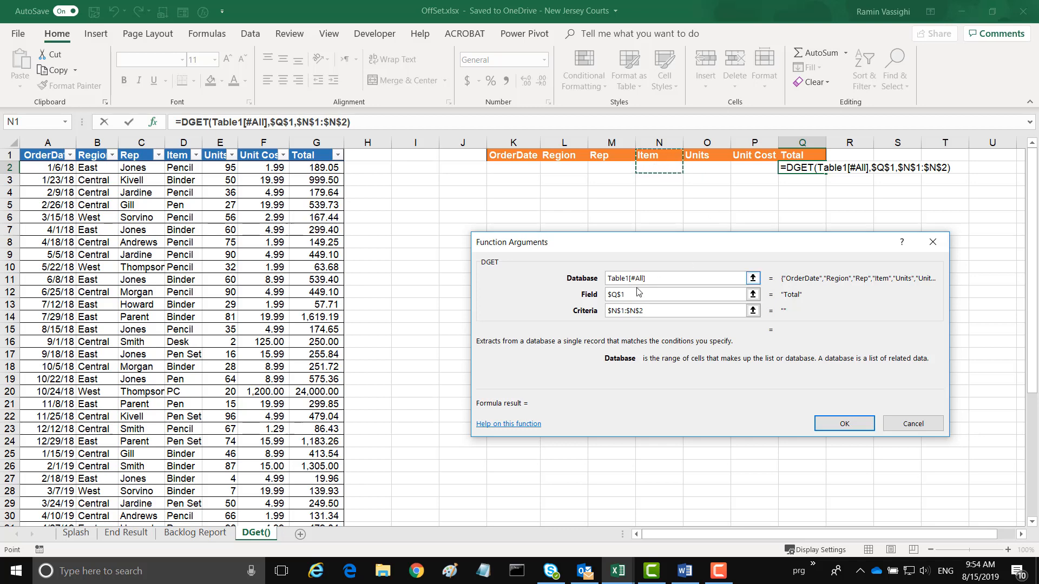
- Change the Field argument to the relative reference Q1 and confirm the DGET formula
click(618, 295)
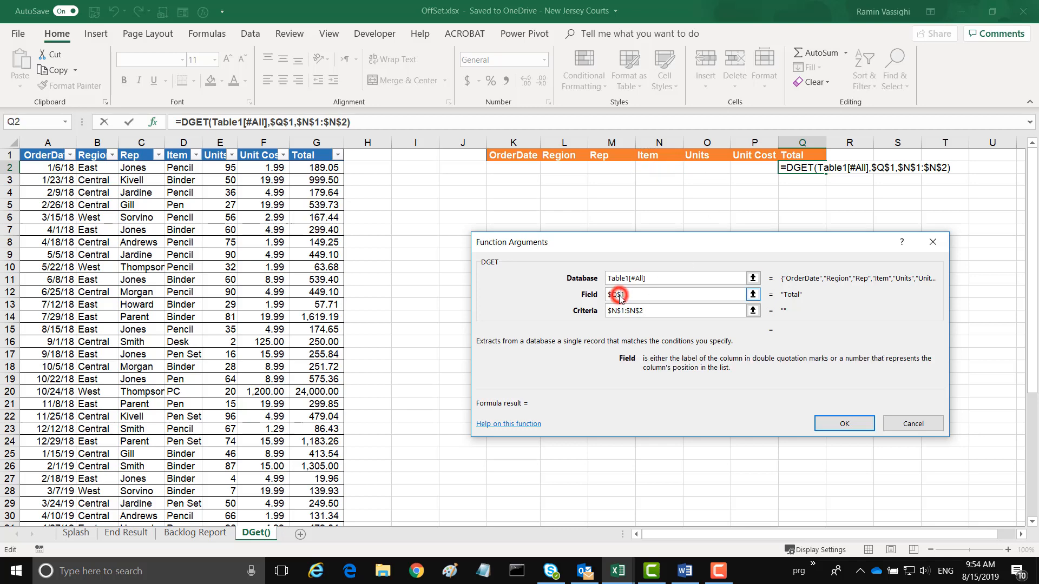
key(F4)
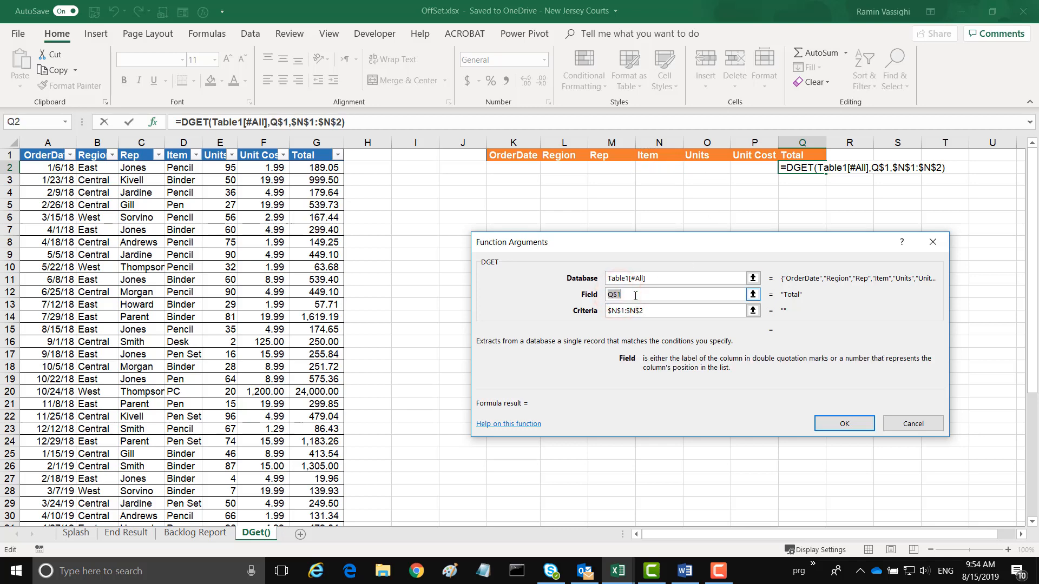
key(F4)
key(F4)
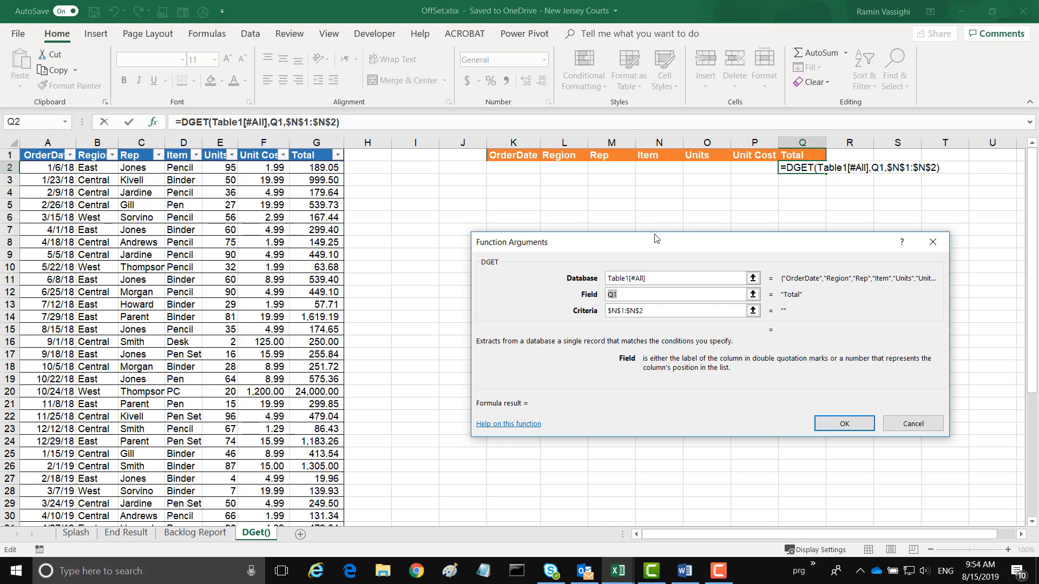
click(845, 424)
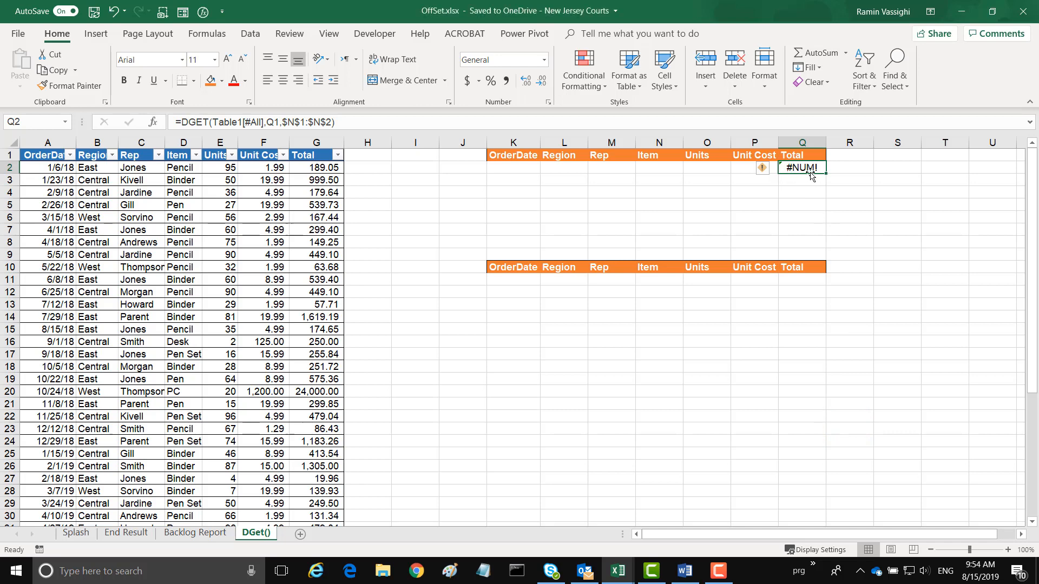
- Enter PC as the Item criterion in cell N2
click(652, 169)
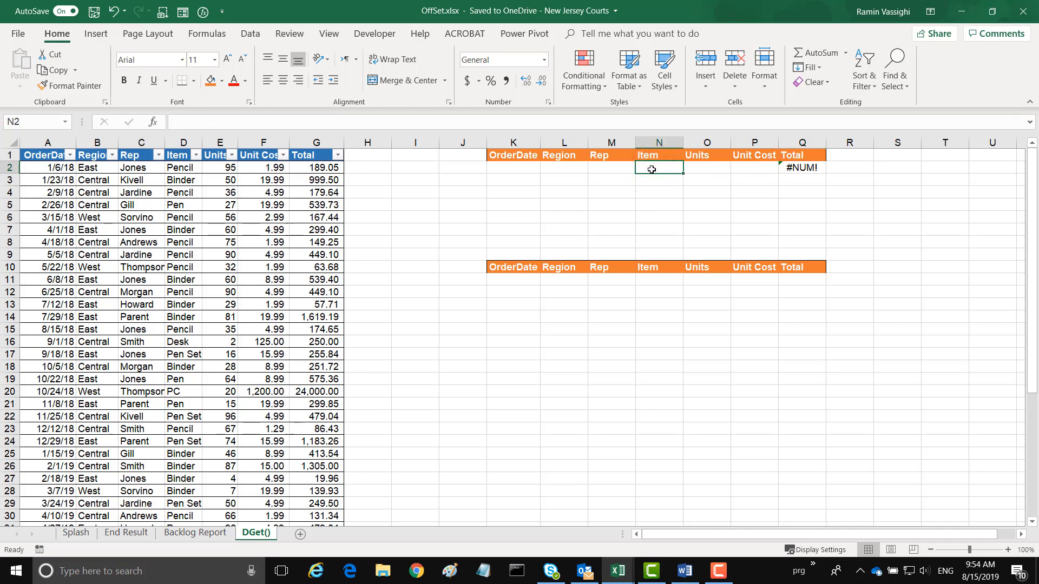
text(PC)
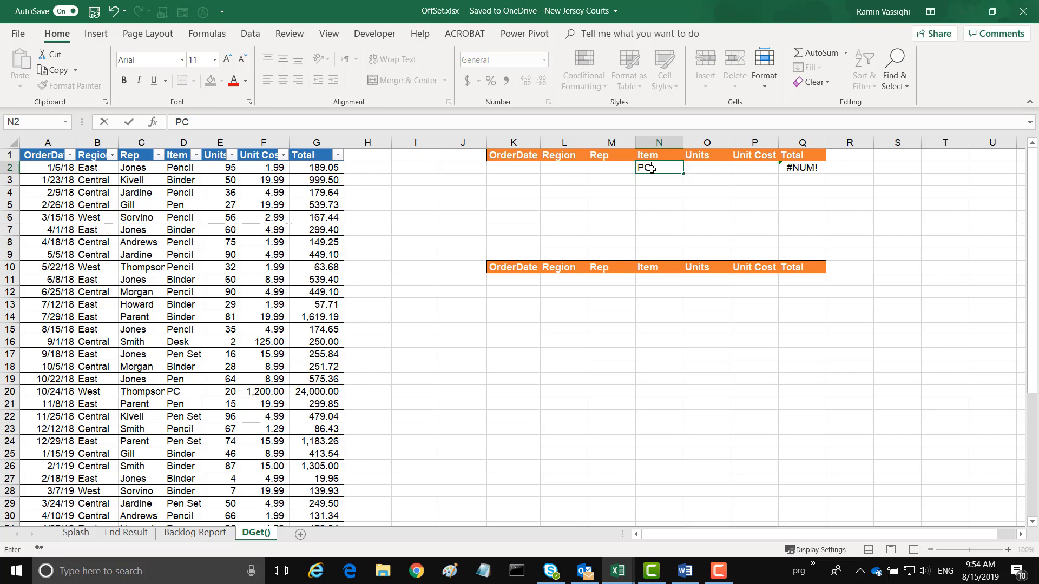
key(Return)
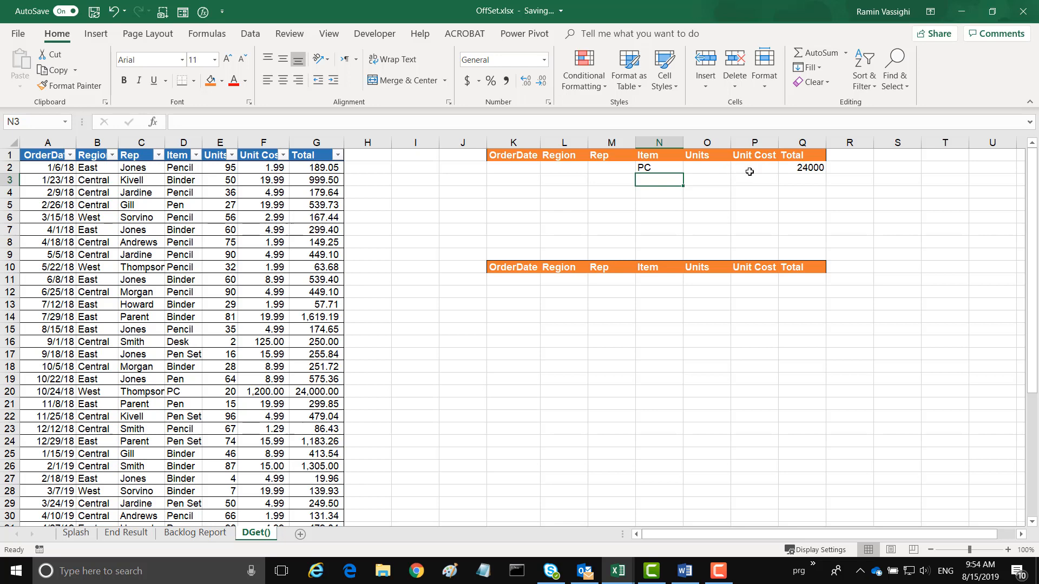
- Fill the DGET formula from Q2 into Unit Cost and Units, and copy it into the OrderDate, Region and Rep cells K2:M2
click(800, 168)
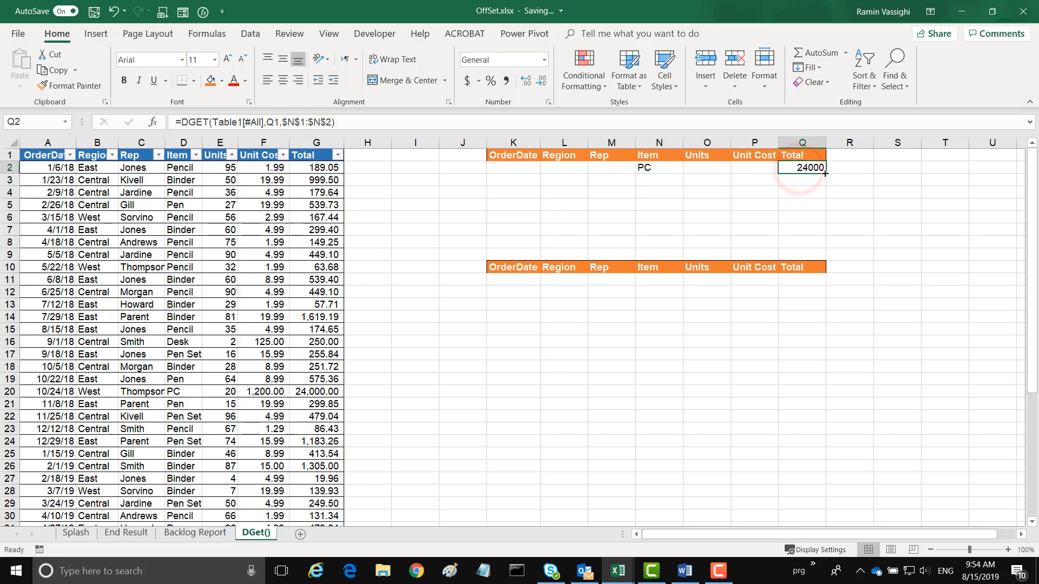
drag(825, 174, 701, 174)
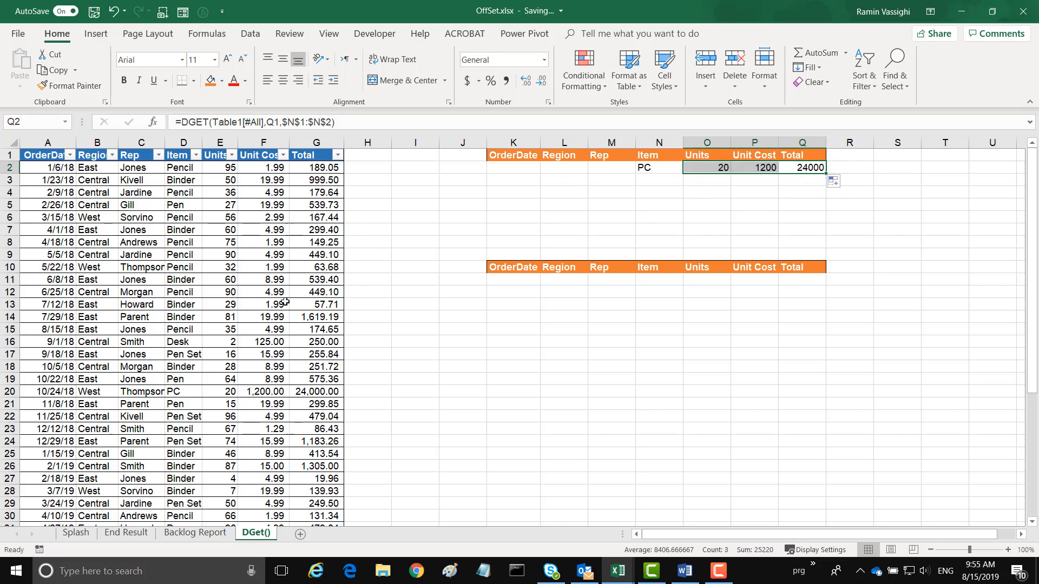
click(717, 168)
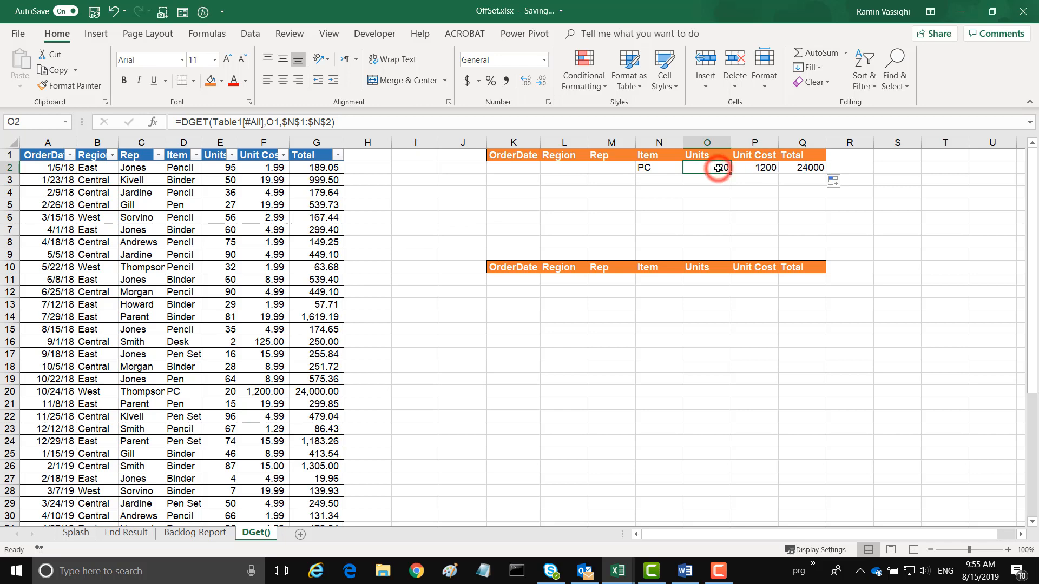
key(ctrl+c)
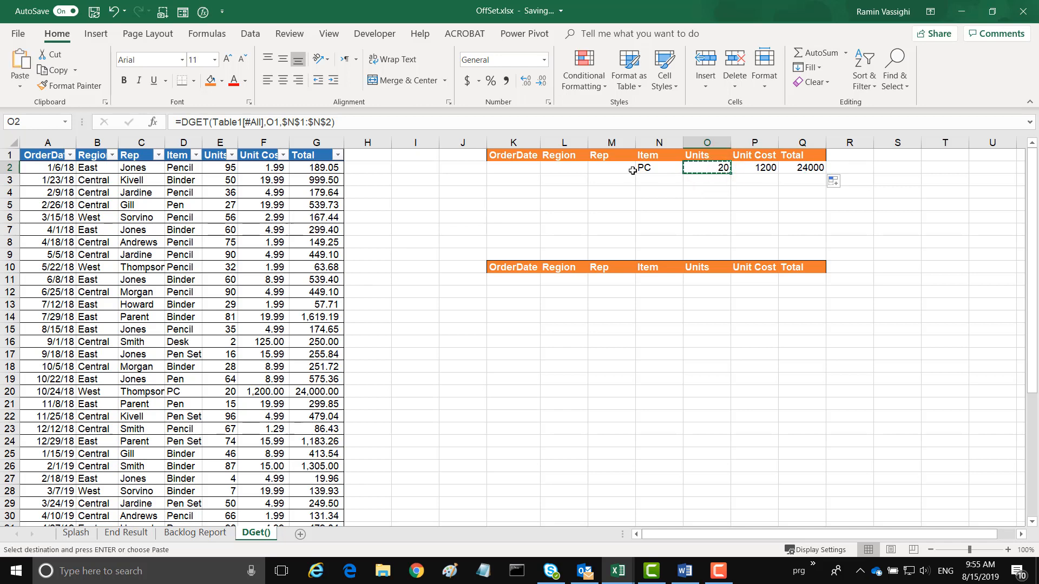
click(606, 169)
drag(607, 169, 528, 169)
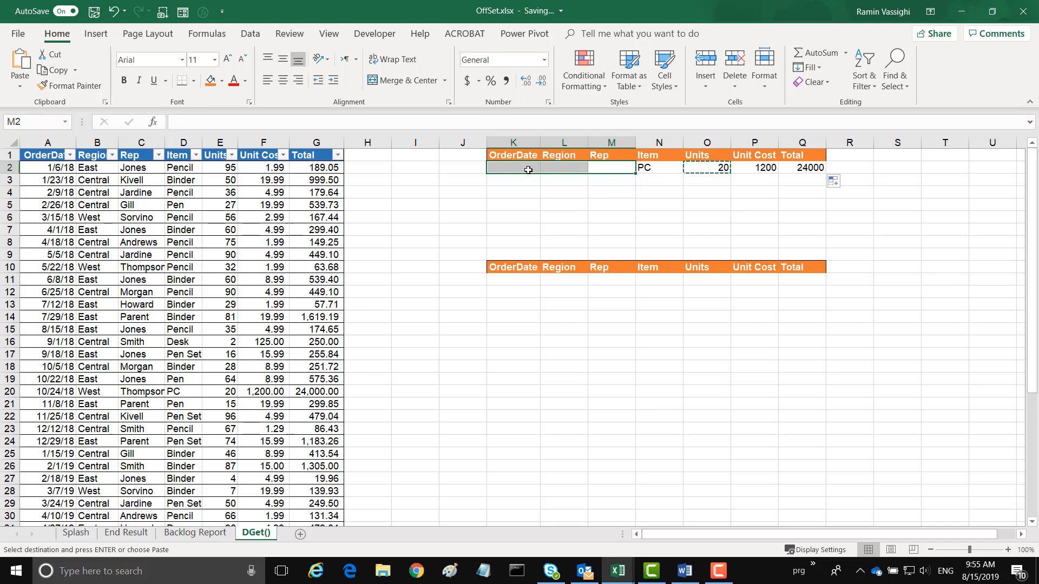
key(ctrl+v)
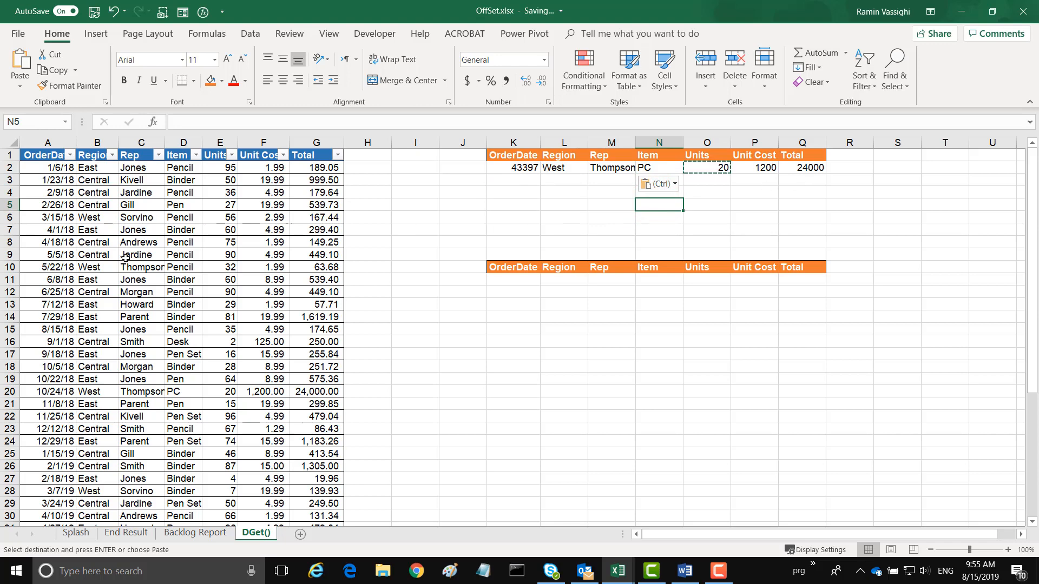
- Compare the lookup results in row 2 with the PC record in row 20 of the orders table
scroll(124, 281, down, 2)
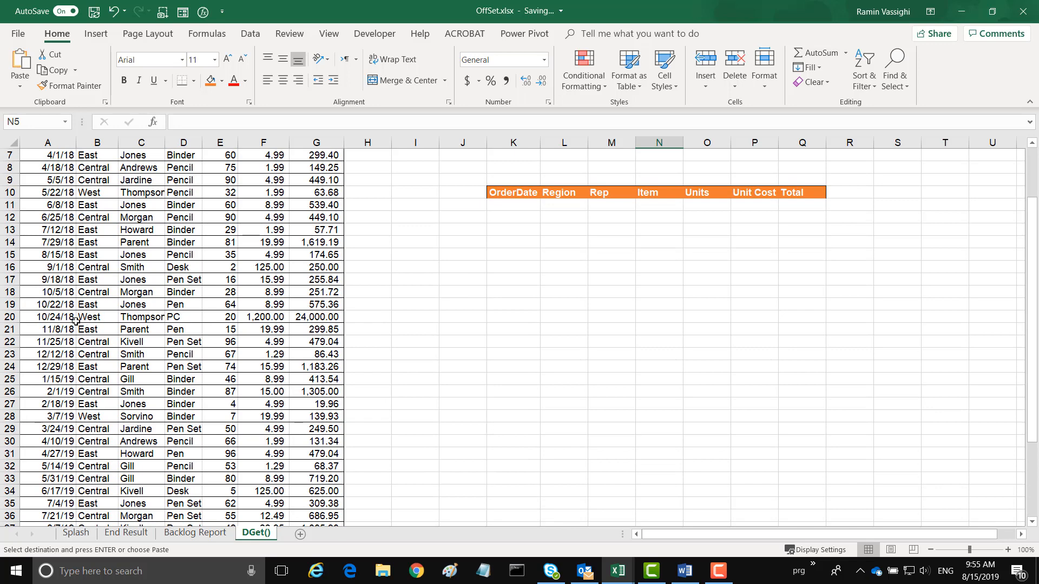
drag(42, 317, 317, 316)
scroll(471, 287, up, 2)
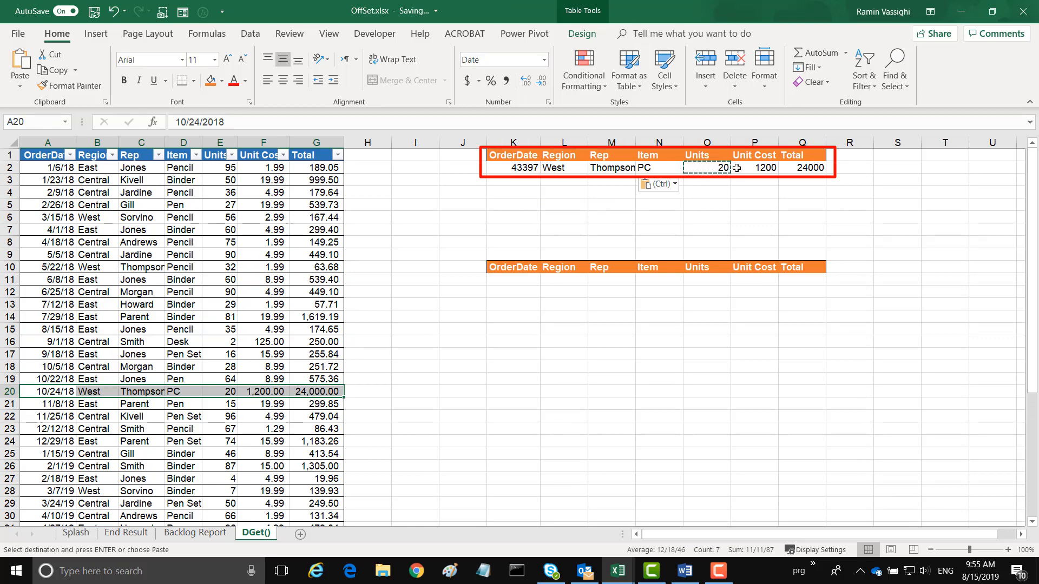
- Format the OrderDate result in K2 as Short Date
click(521, 170)
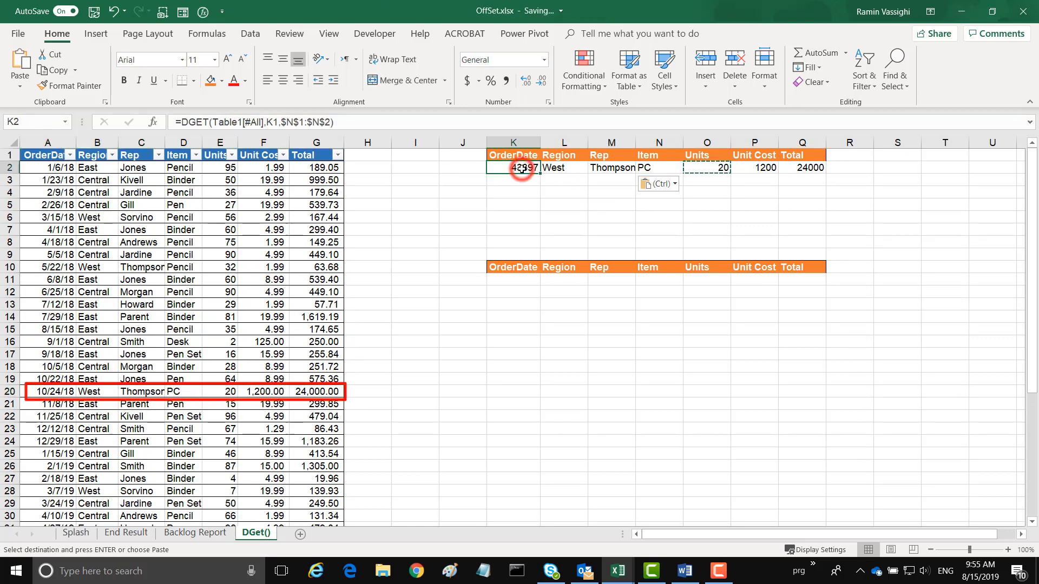
click(544, 60)
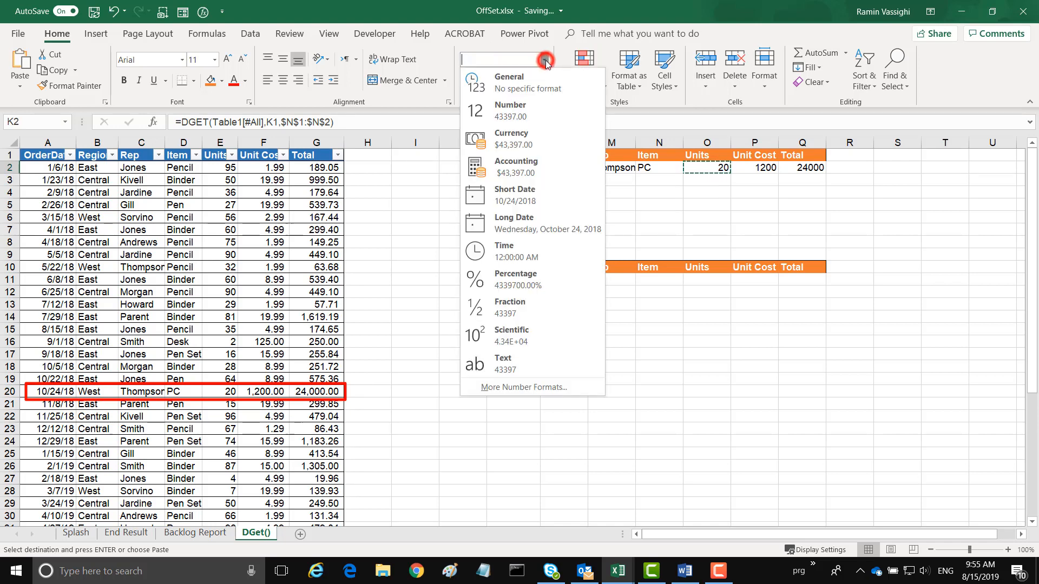
click(502, 196)
click(468, 216)
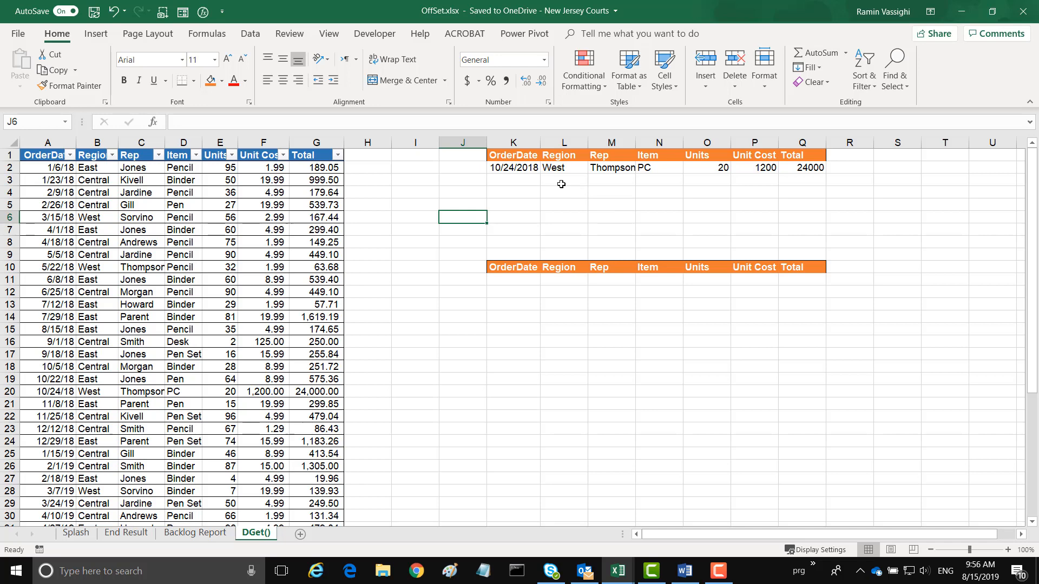
- Enter the lookup criteria in row 11: Pencil as Item in N11, the rep's surname in M11, and West as Region in L11
click(658, 281)
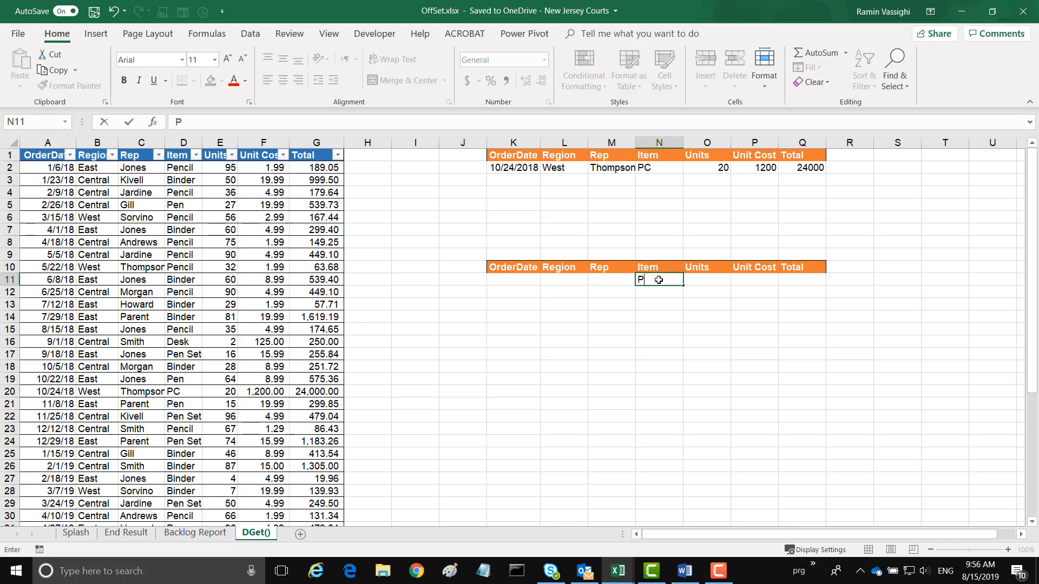
text(Pencil)
click(599, 282)
text(T)
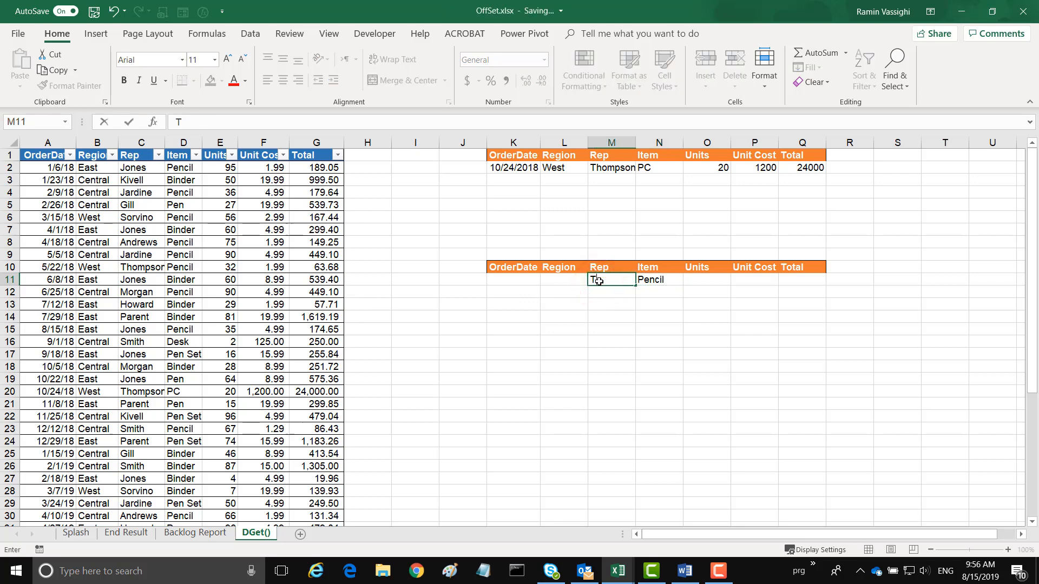
text(hompson)
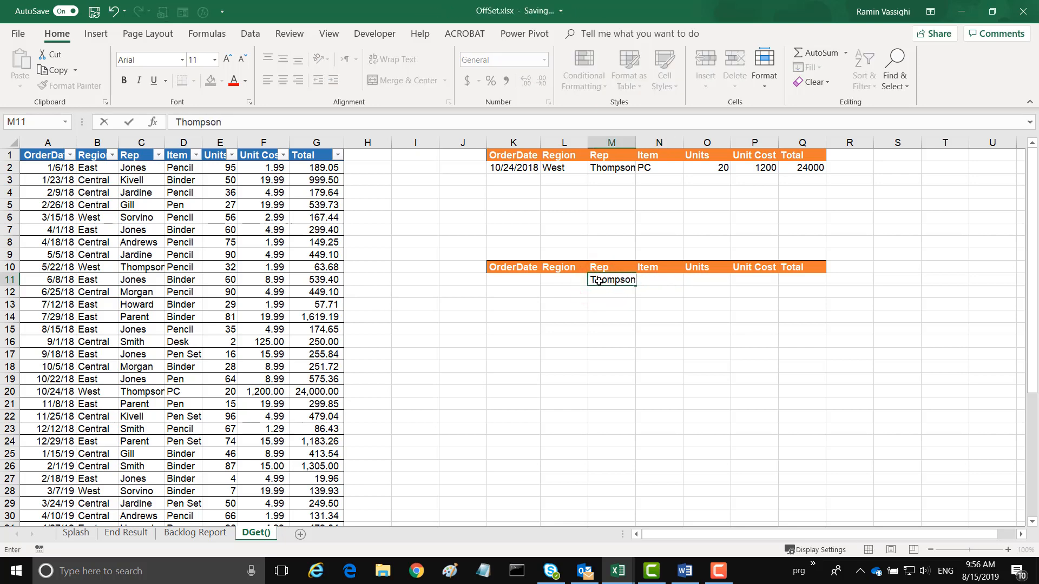
click(566, 283)
text(WE)
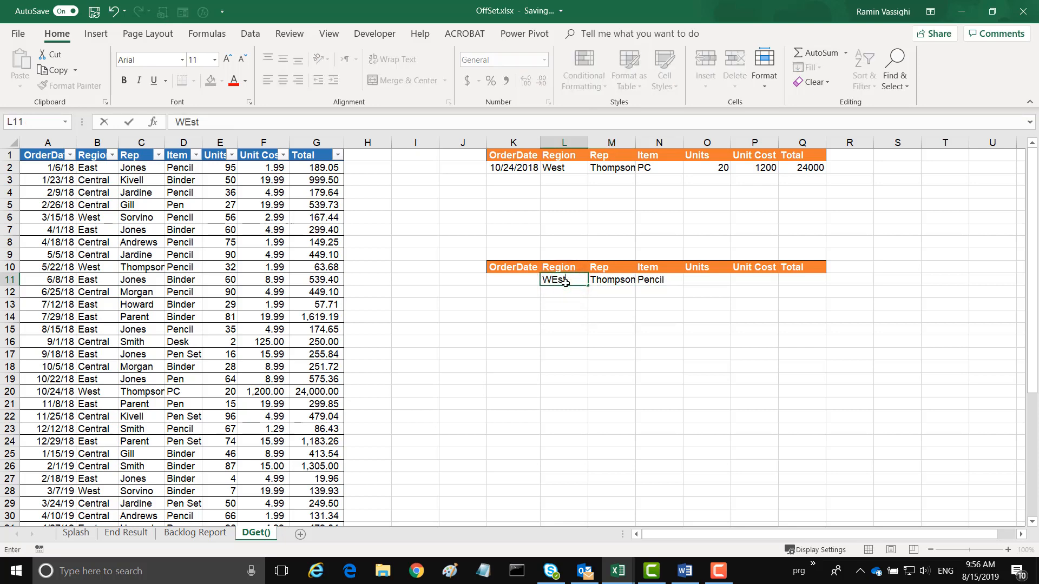
key(BackSpace)
text(est)
key(Return)
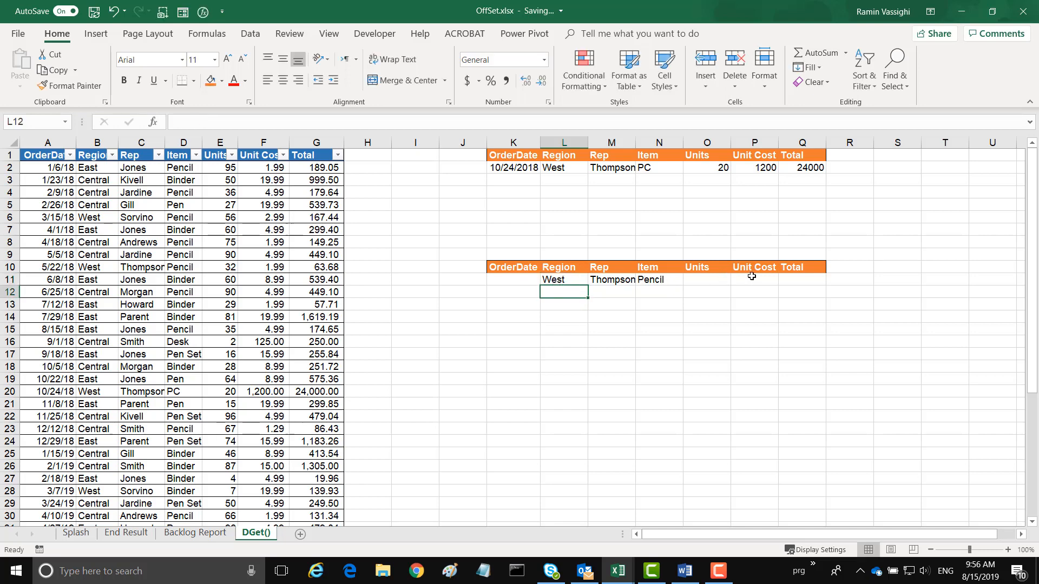
- Start a DGET function in Total cell Q11 with the whole orders table, Table1[#All], as the Database
click(800, 278)
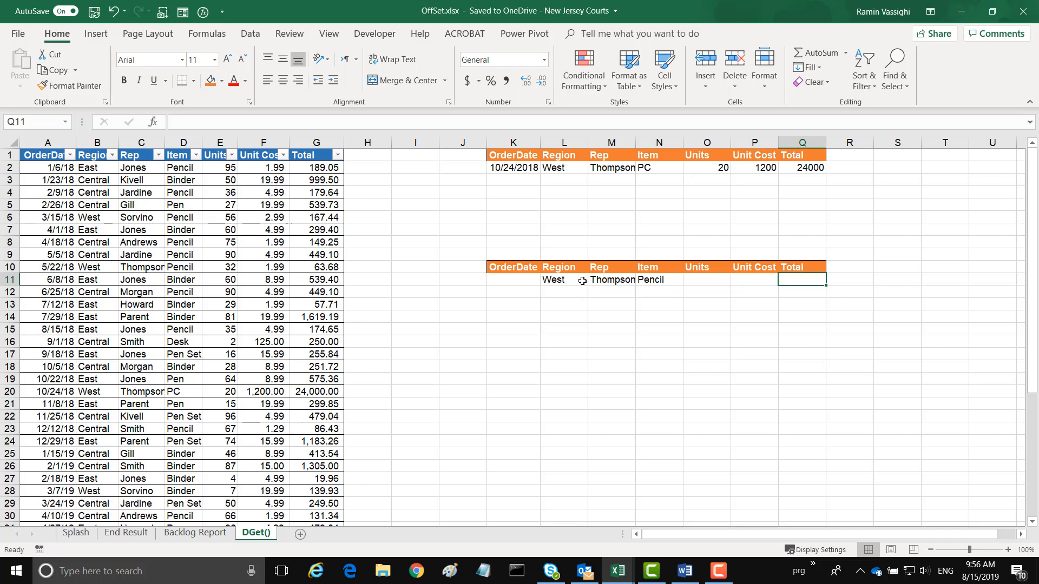
text(=)
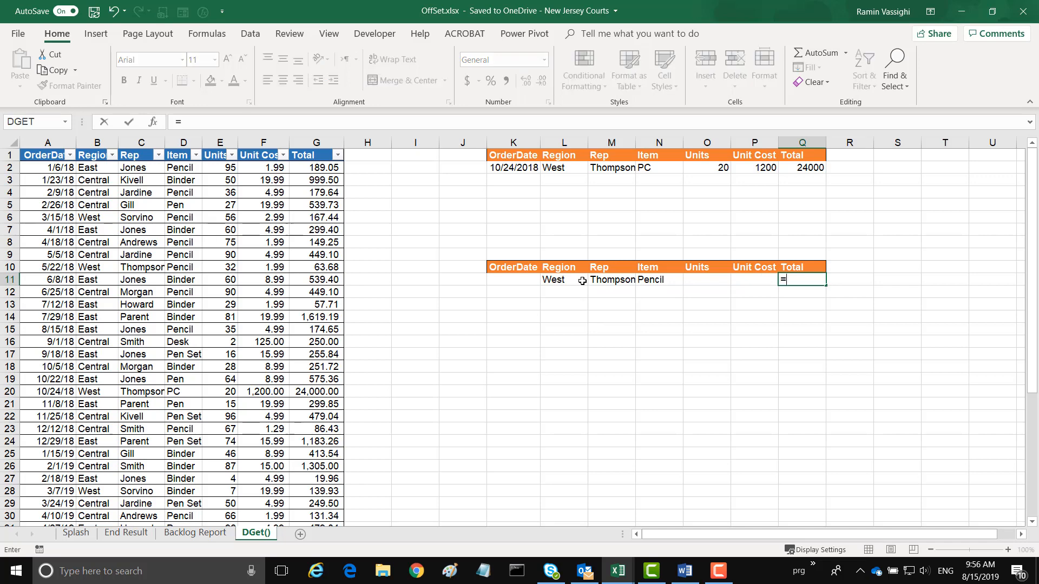
click(156, 124)
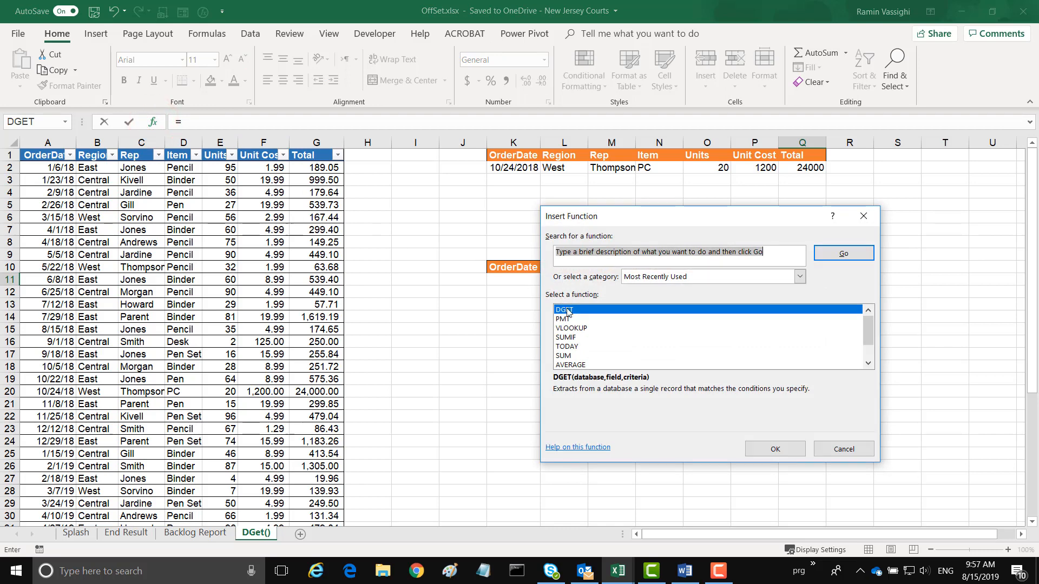
double_click(566, 311)
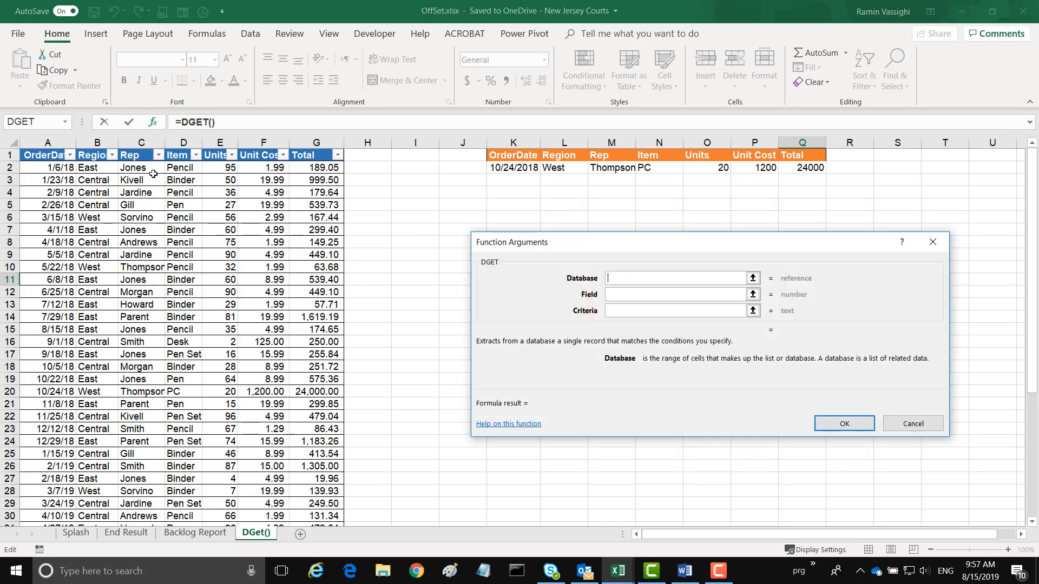
click(36, 156)
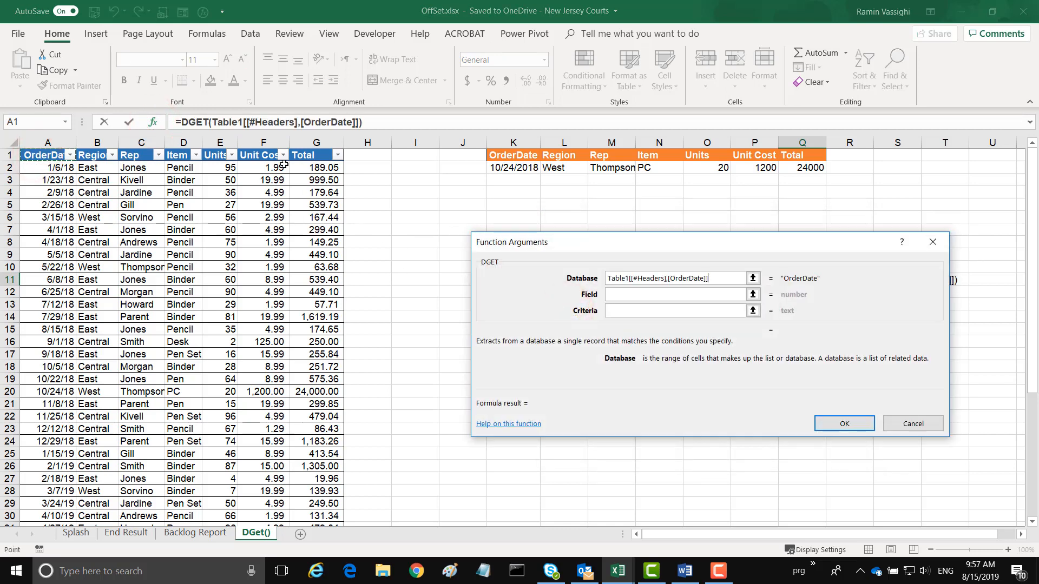
shift+click(314, 158)
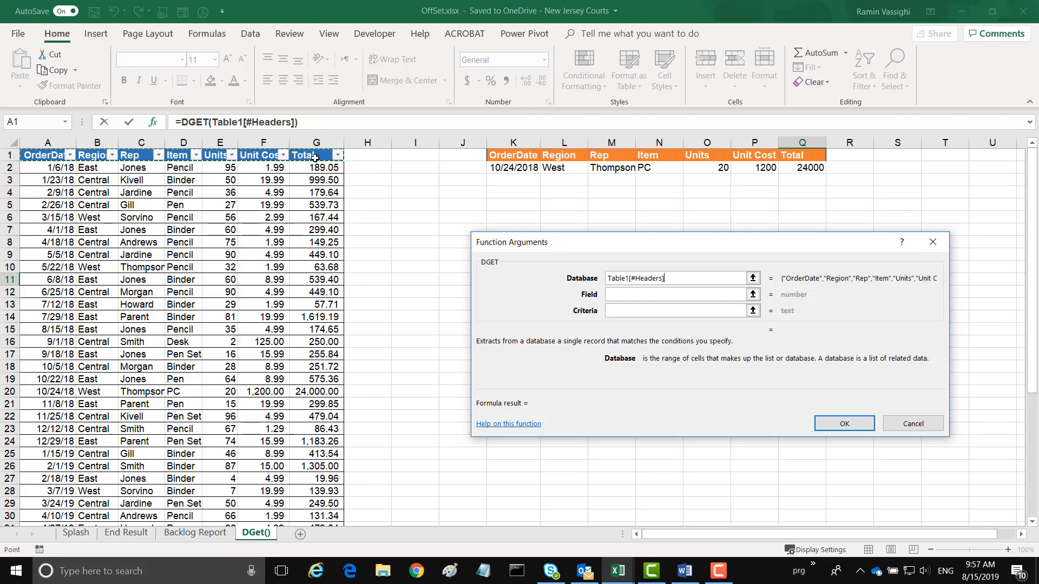
key(ctrl+shift+Down)
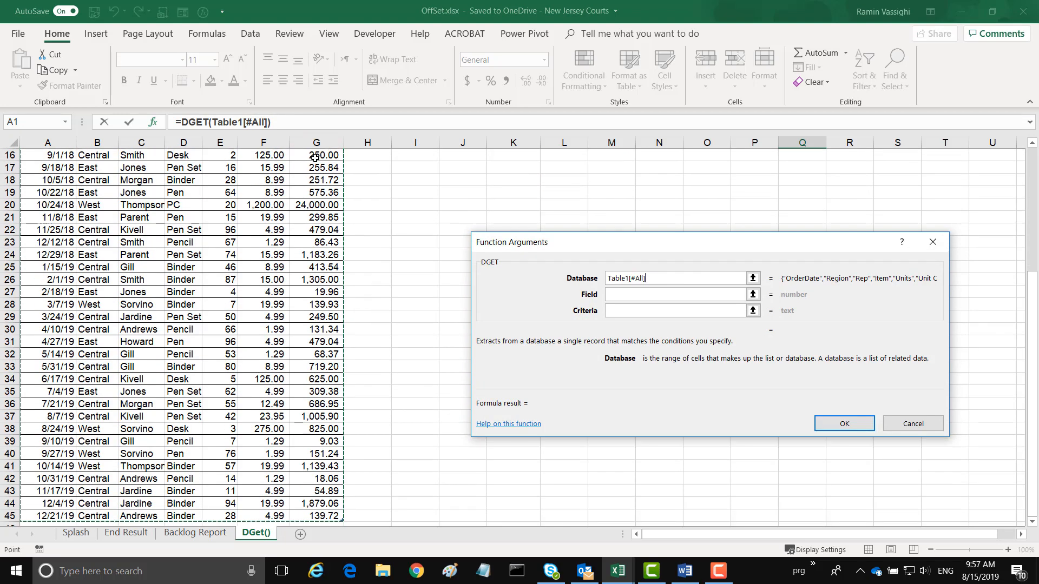
- Complete the DGET formula in Q11 with Field Q10 and Criteria L10:N11
click(616, 295)
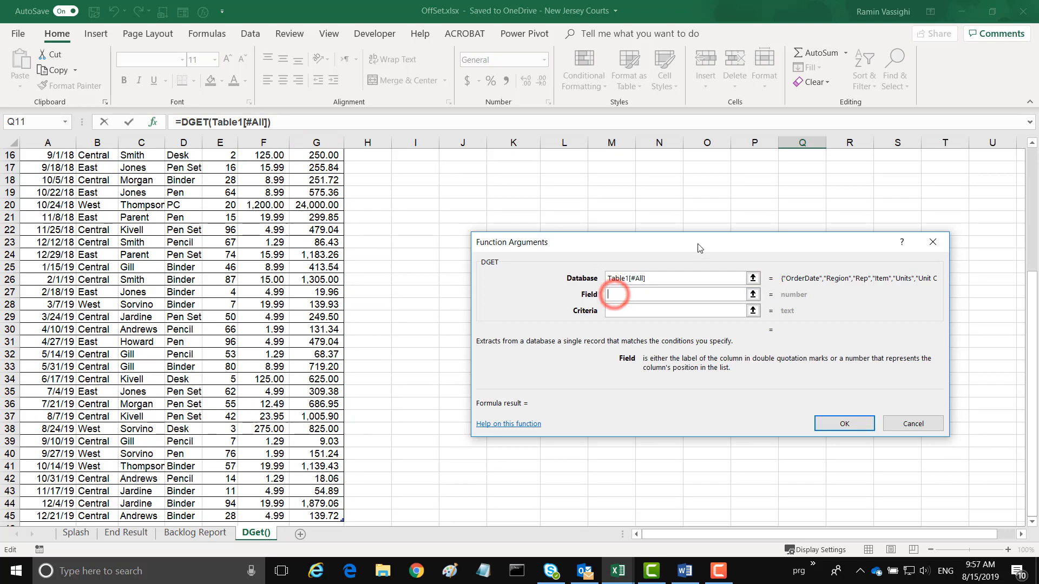
drag(702, 259, 699, 287)
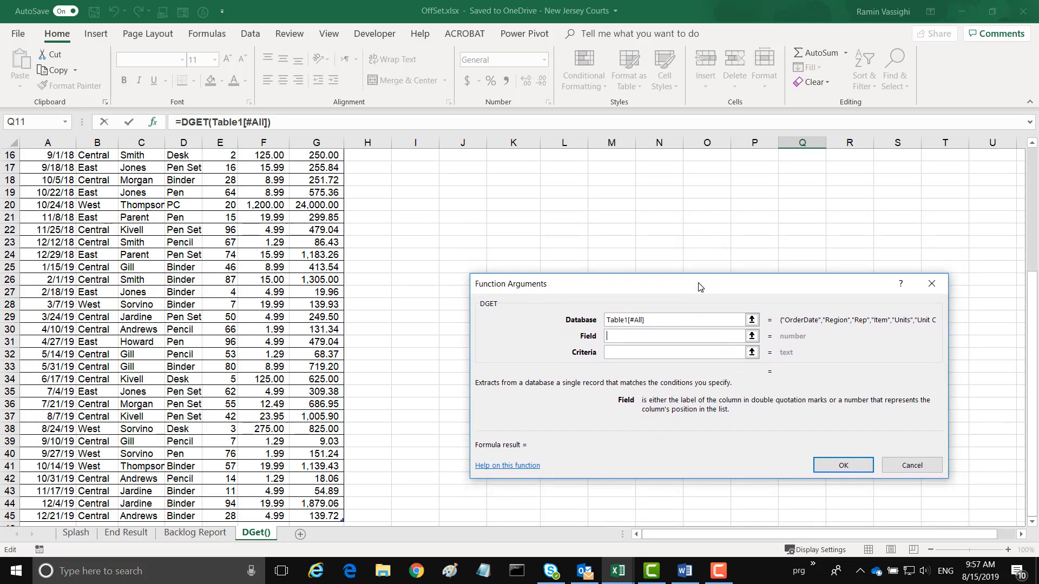
scroll(709, 209, up, 3)
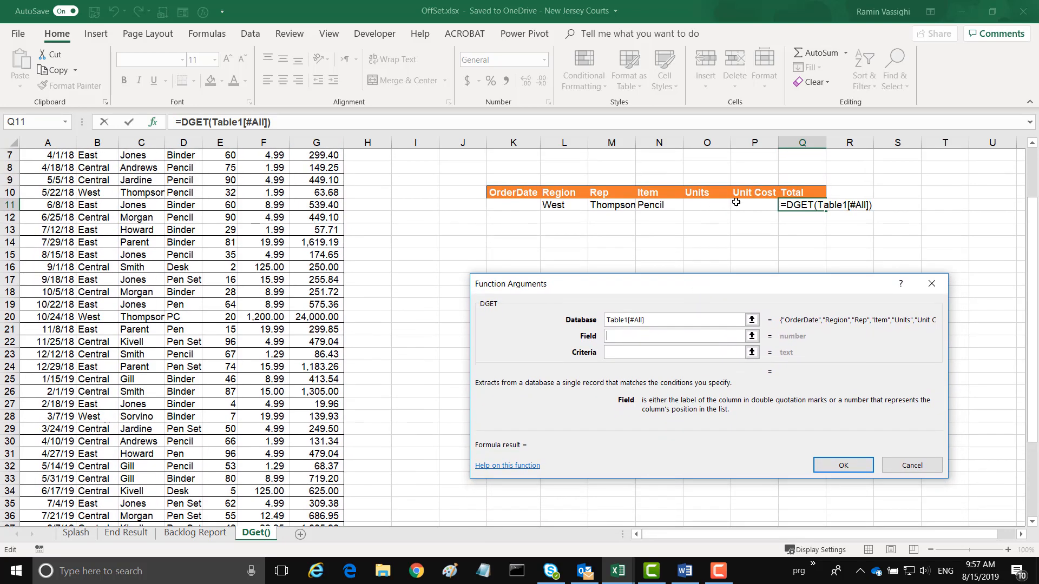
click(800, 192)
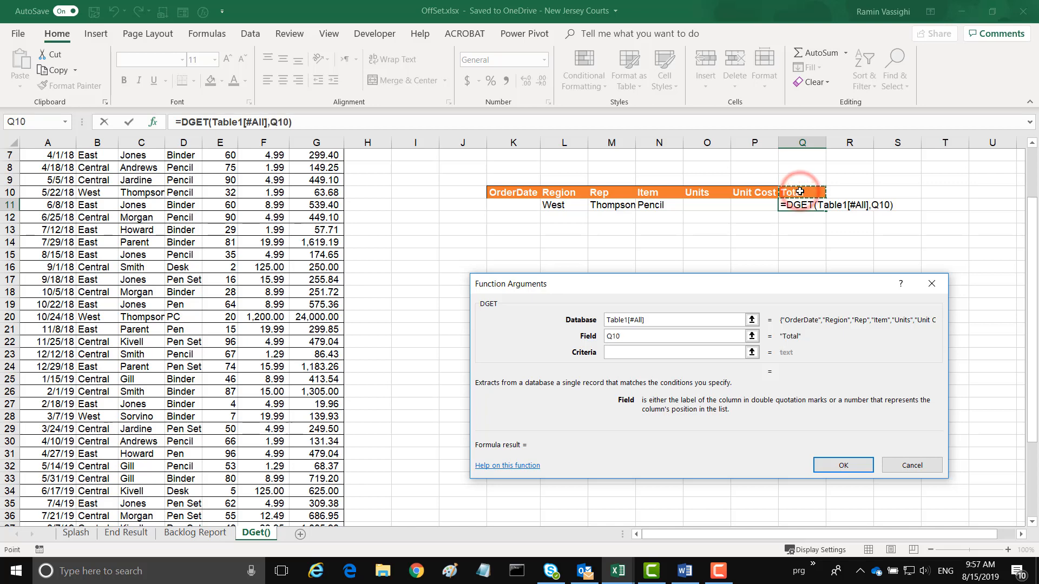
click(607, 352)
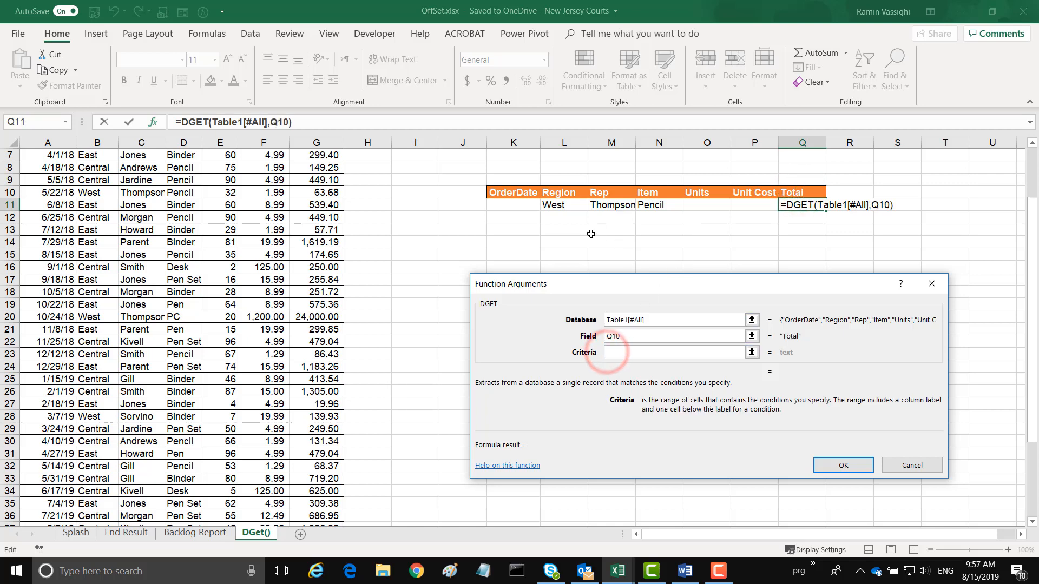
drag(551, 192, 644, 205)
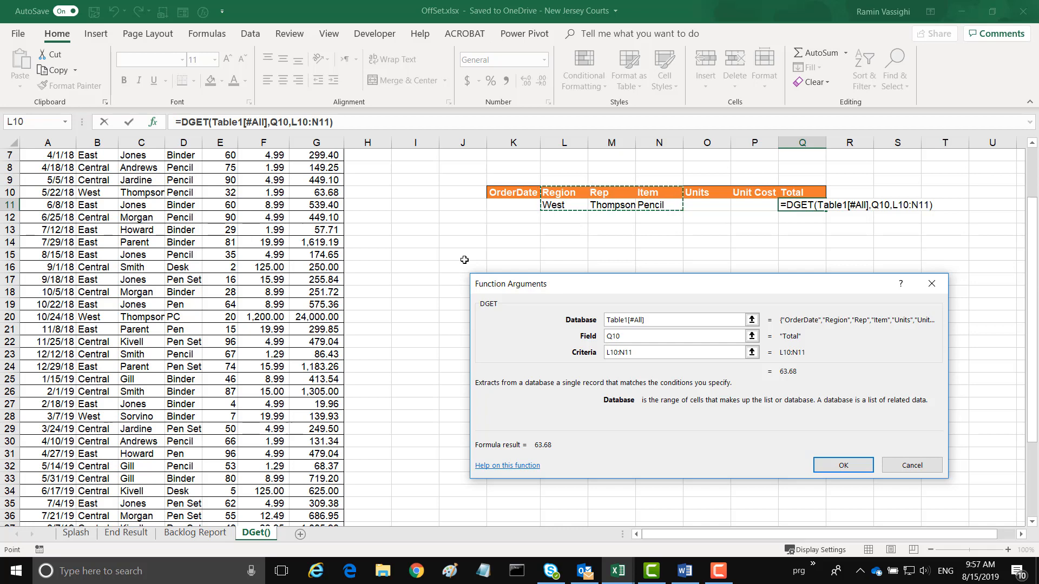
click(843, 470)
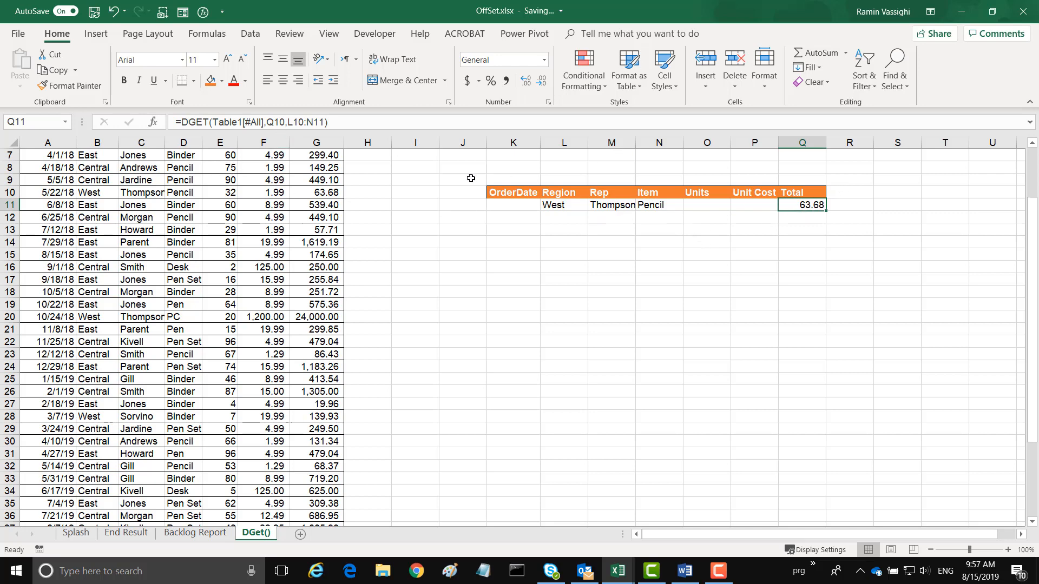
- Make the Criteria range of the Q11 DGET formula absolute as $L$10:$N$11
click(154, 123)
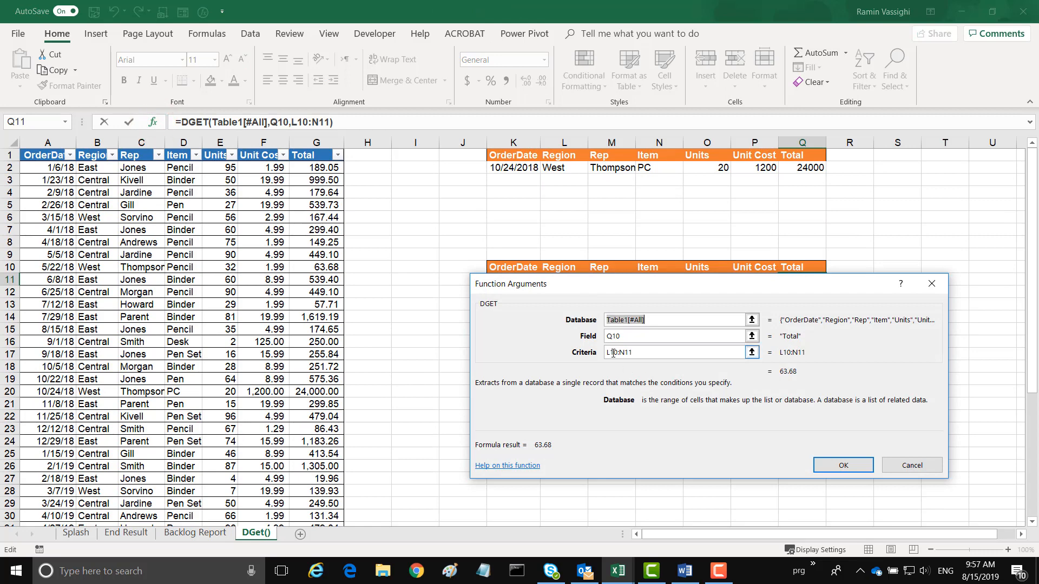
click(612, 352)
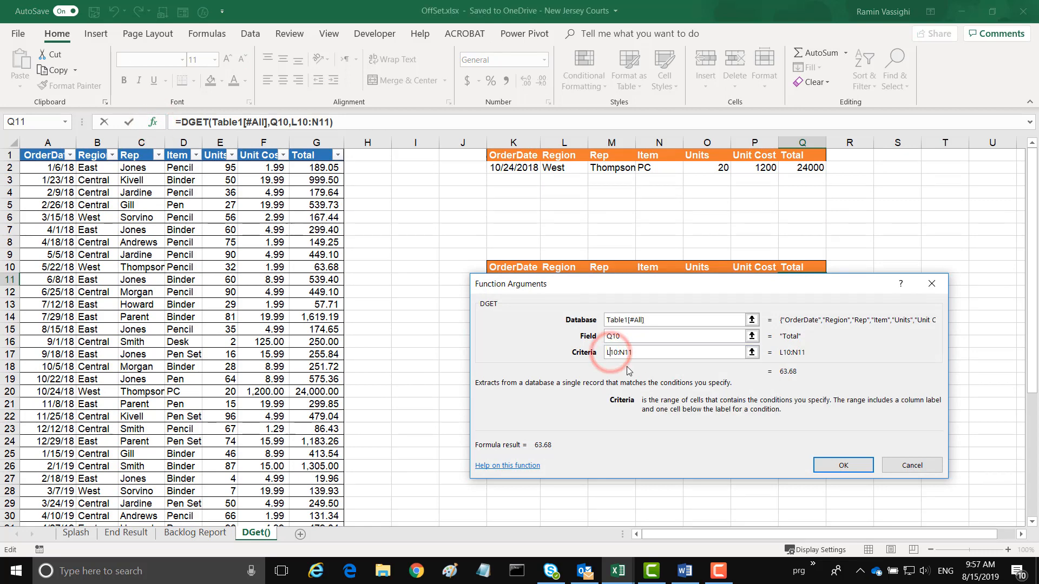
key(F4)
click(629, 353)
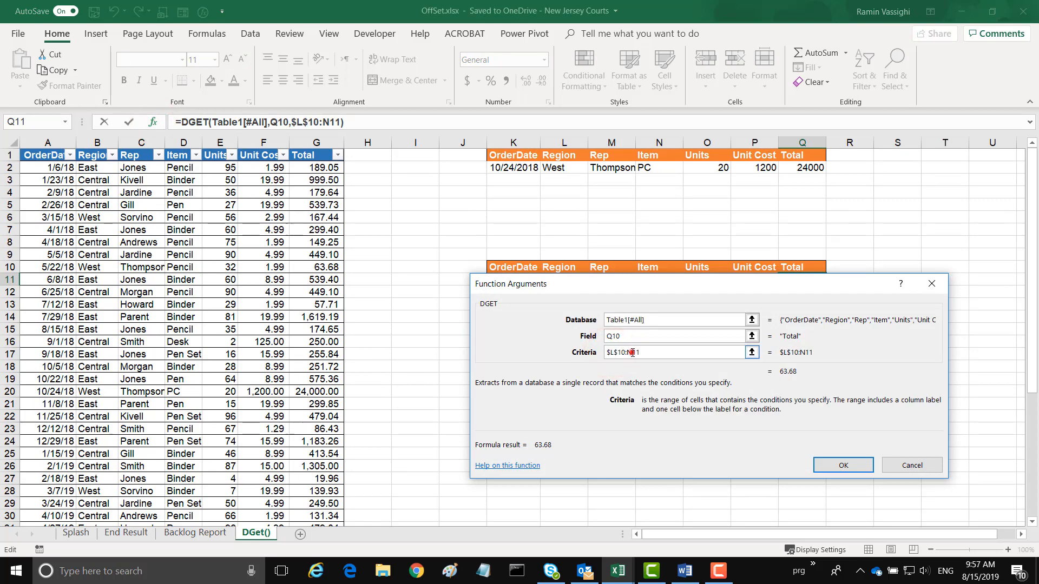
key(F4)
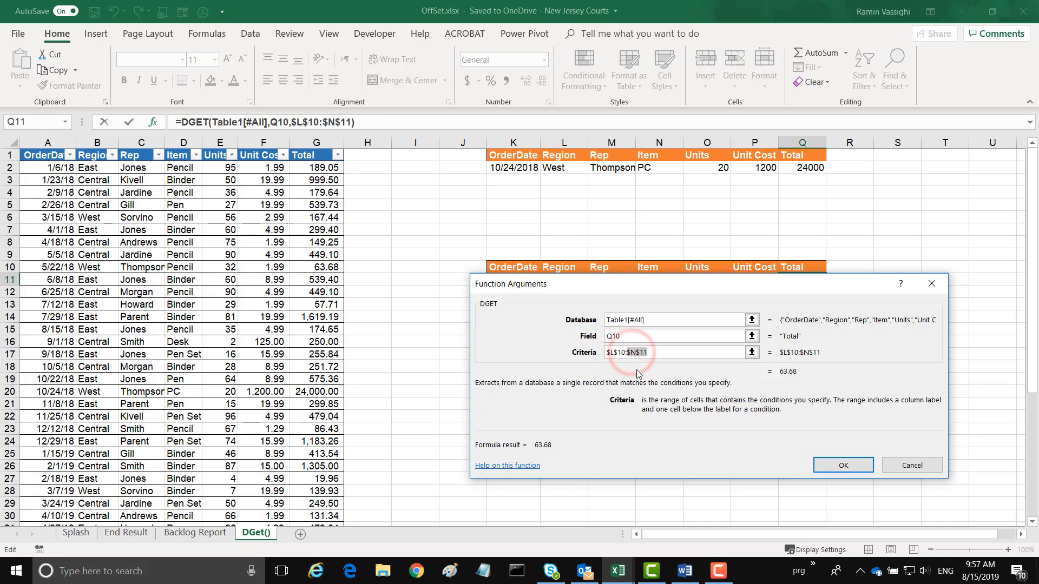
click(847, 464)
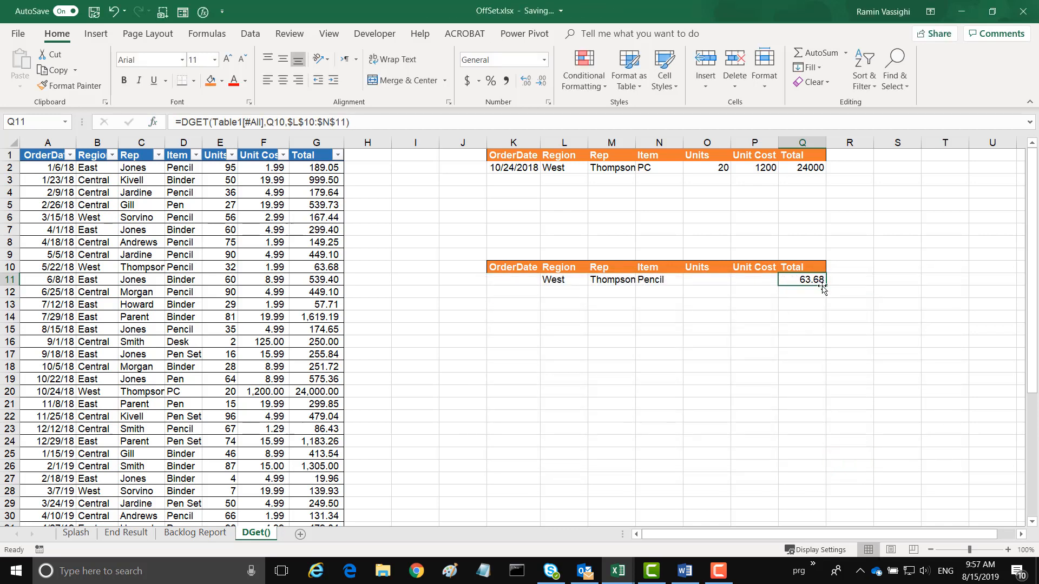
- Fill the DGET formula from Q11 into Unit Cost and Units, and compare the results with the matching order by selecting B10:G10
drag(826, 286, 702, 286)
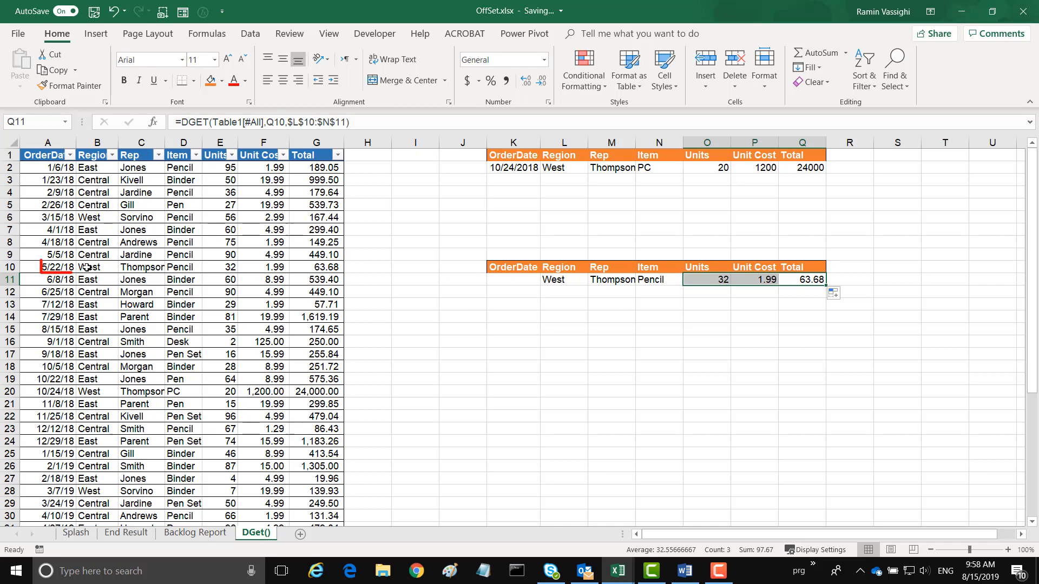
click(106, 269)
drag(106, 269, 311, 268)
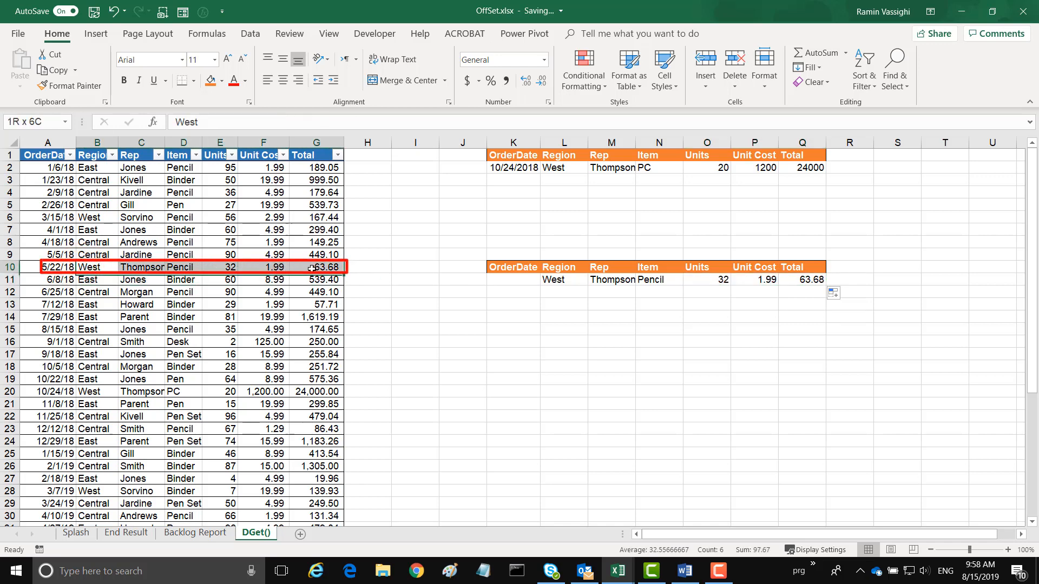